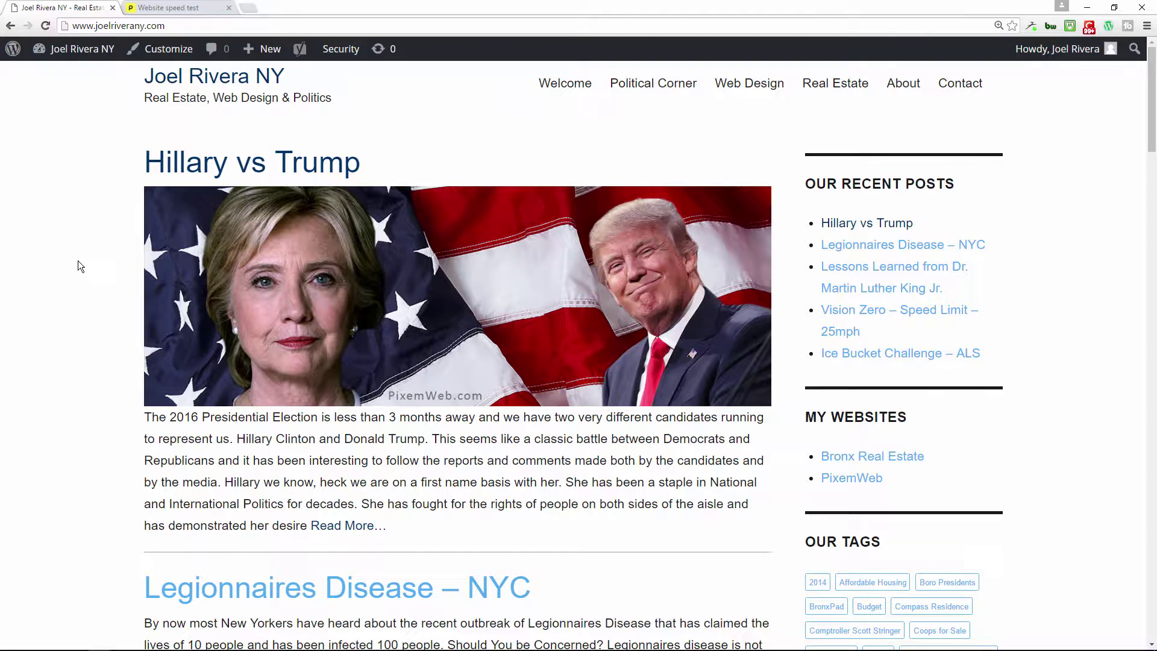
Check the installed plugins list in the WordPress dashboard, then return to the blog's front page.
mouse_move(84, 49)
left_click(74, 76)
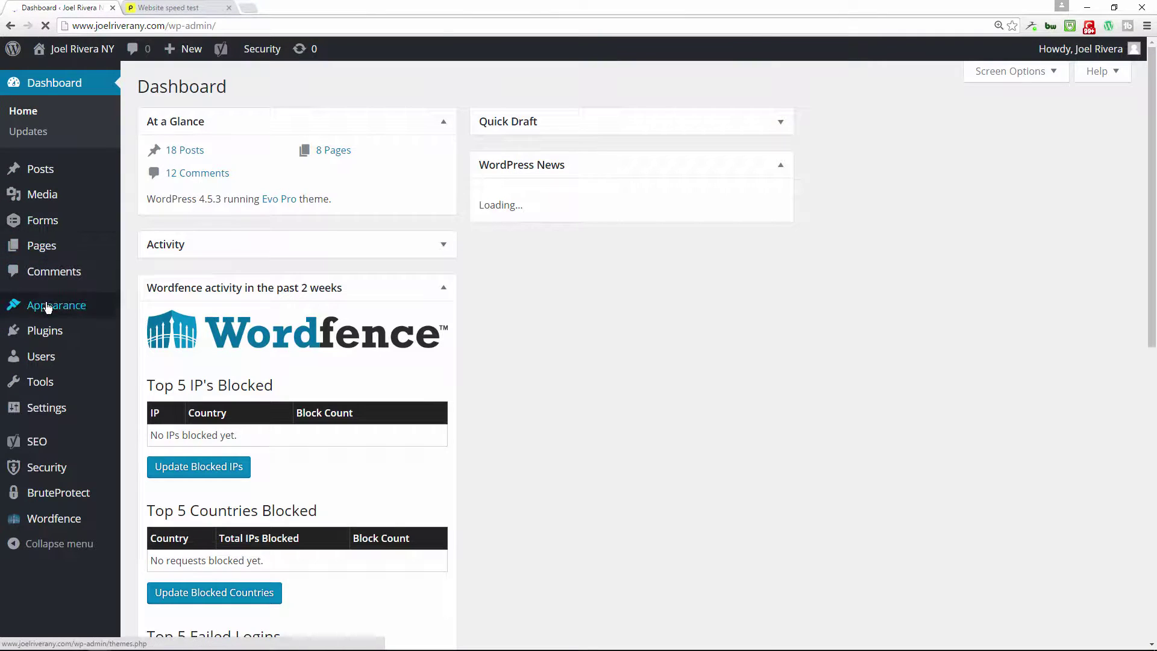
mouse_move(43, 331)
left_click(205, 331)
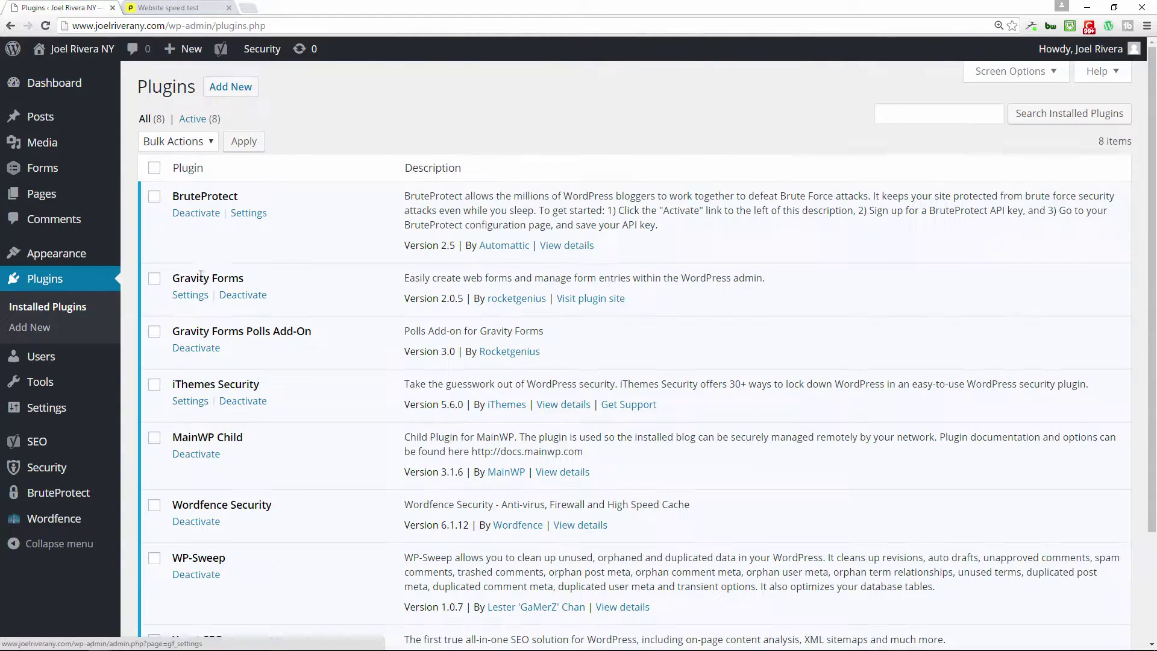
scroll(248, 434, "down", 2)
scroll(255, 503, "up", 1)
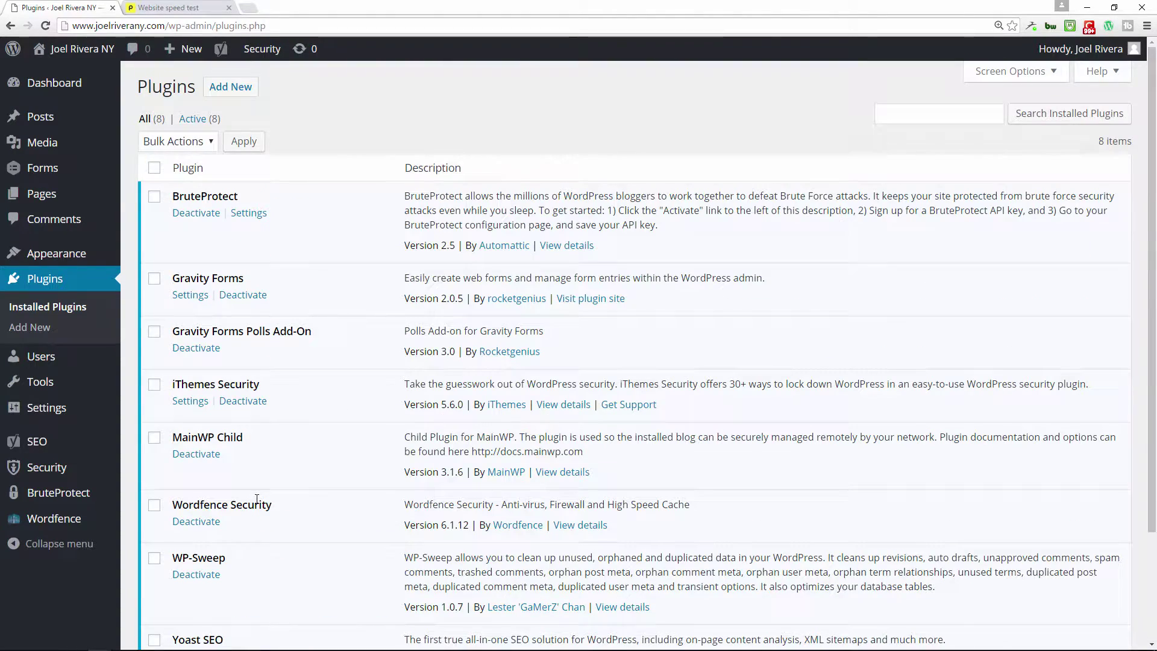
left_click(64, 74)
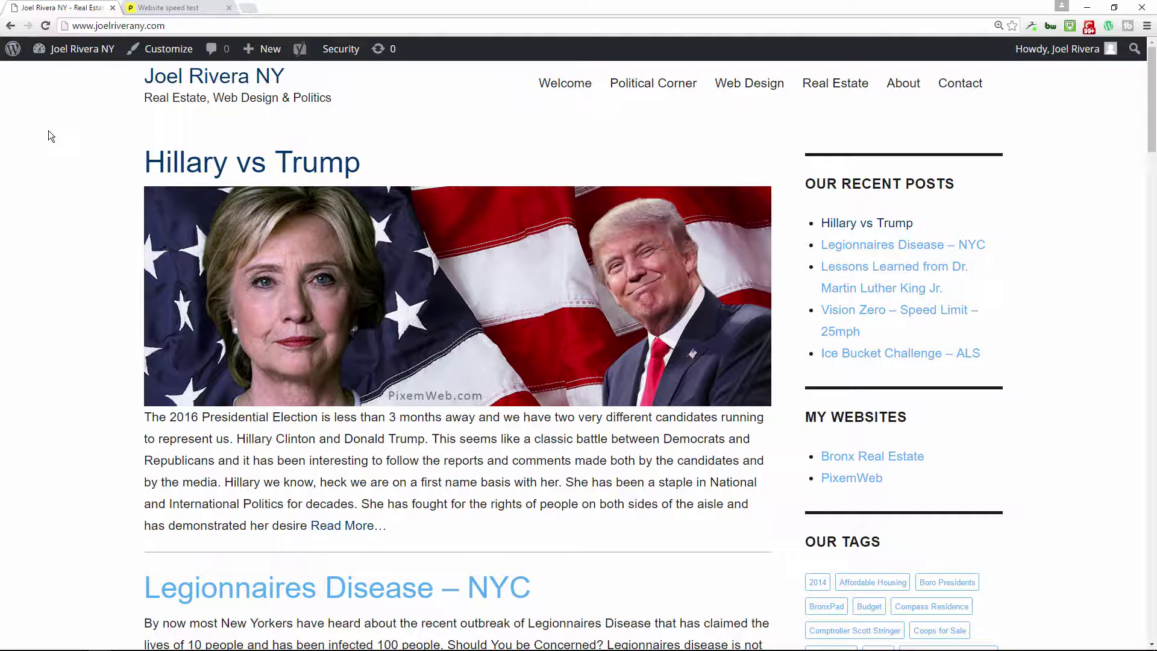
Copy the blog's web address and load Pingdom Tools in a new browser tab.
left_click(96, 25)
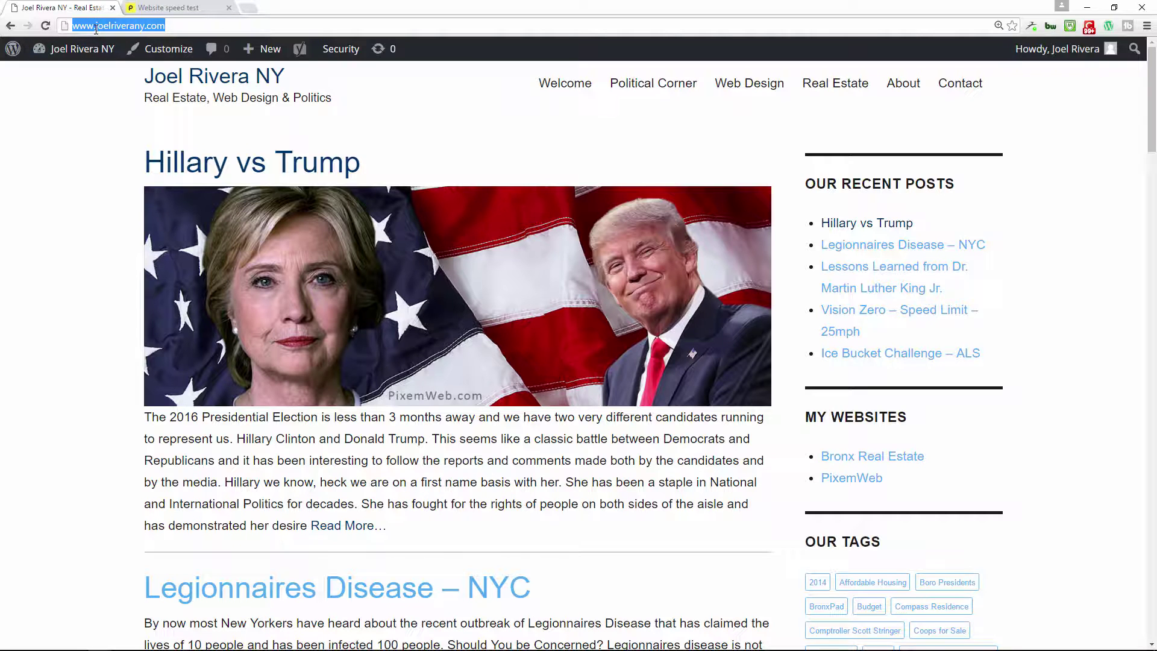
left_click(192, 7)
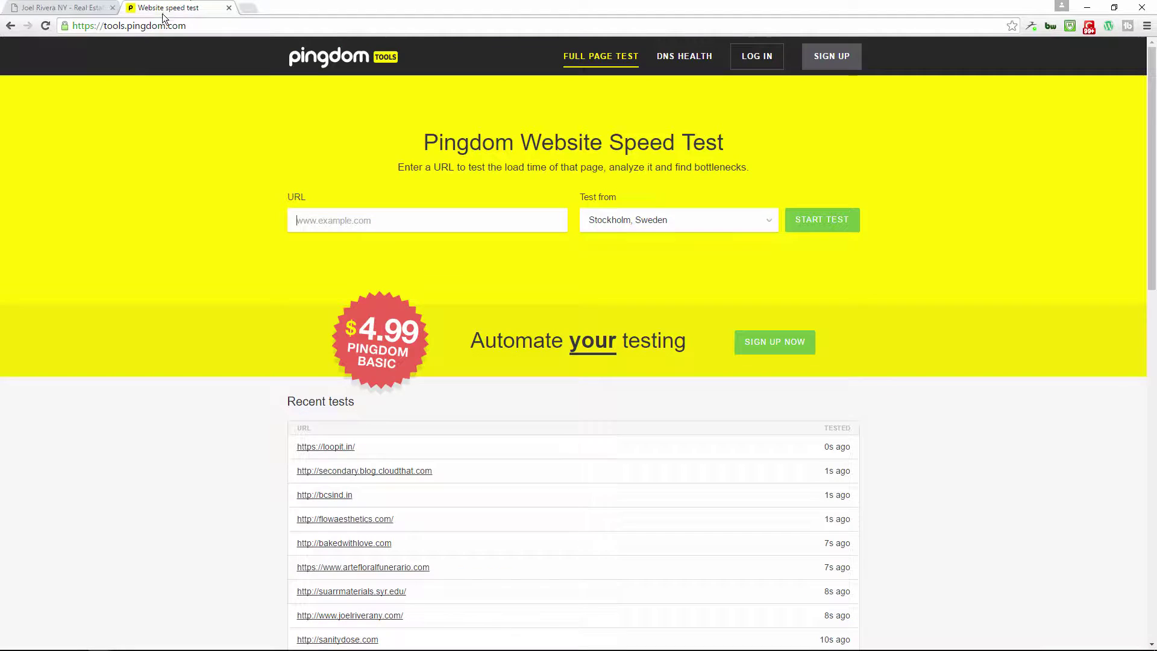
left_click(180, 28)
key("ctrl+c")
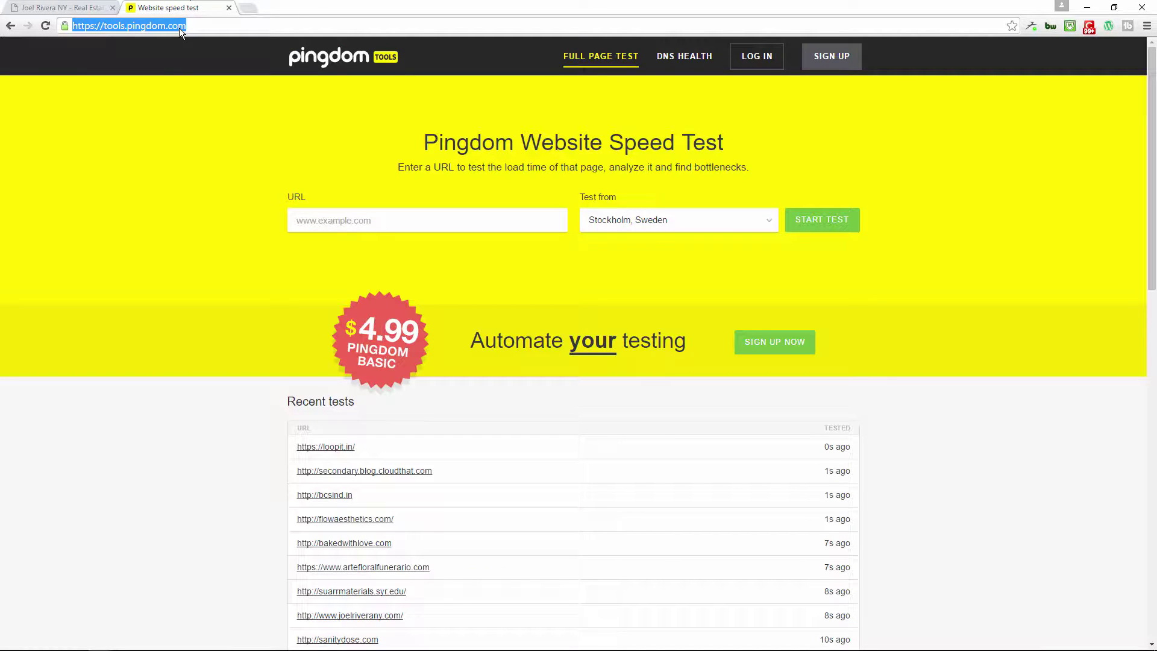
left_click(252, 8)
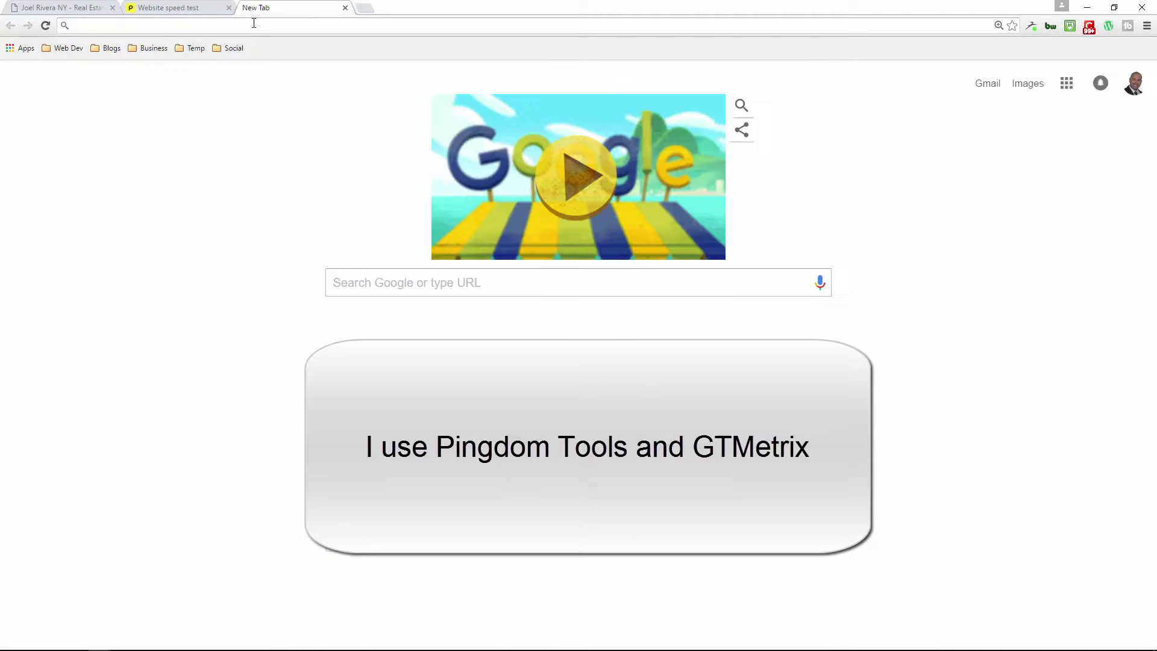
key("ctrl+v")
key("Return")
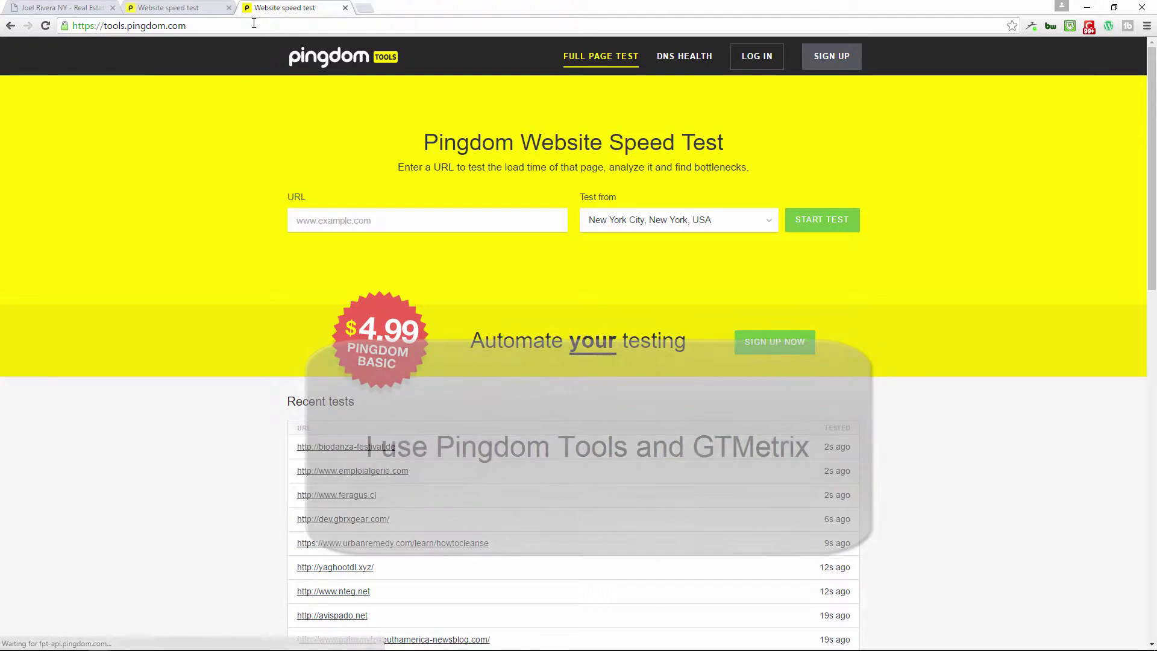
left_click(168, 8)
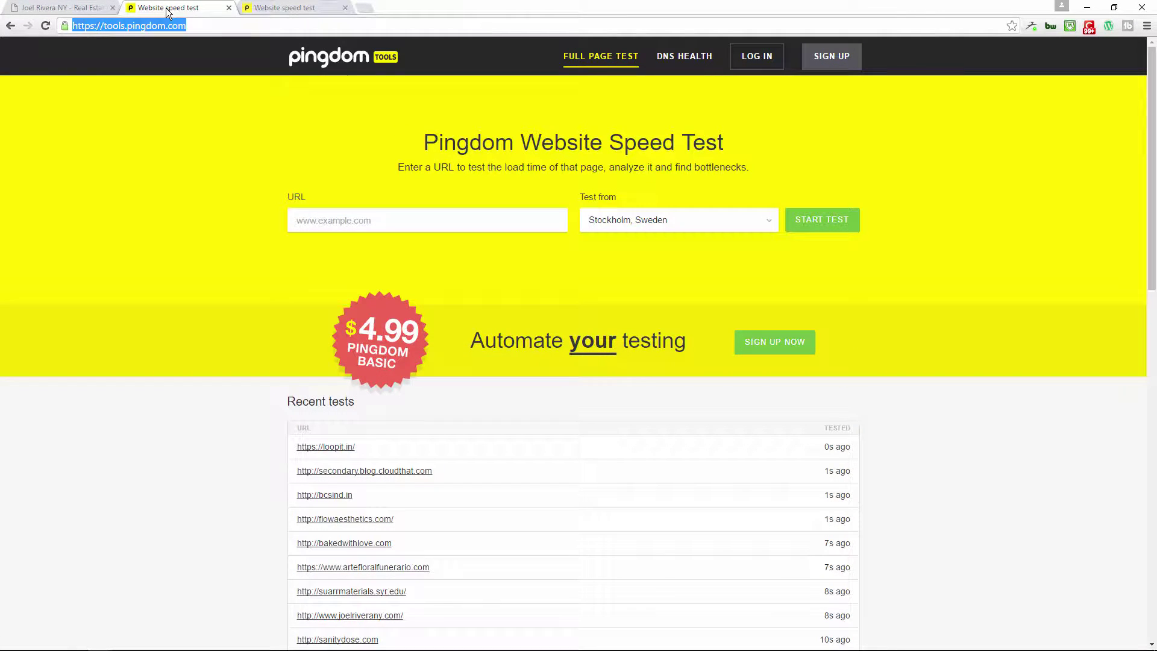
left_click(636, 219)
left_click(650, 288)
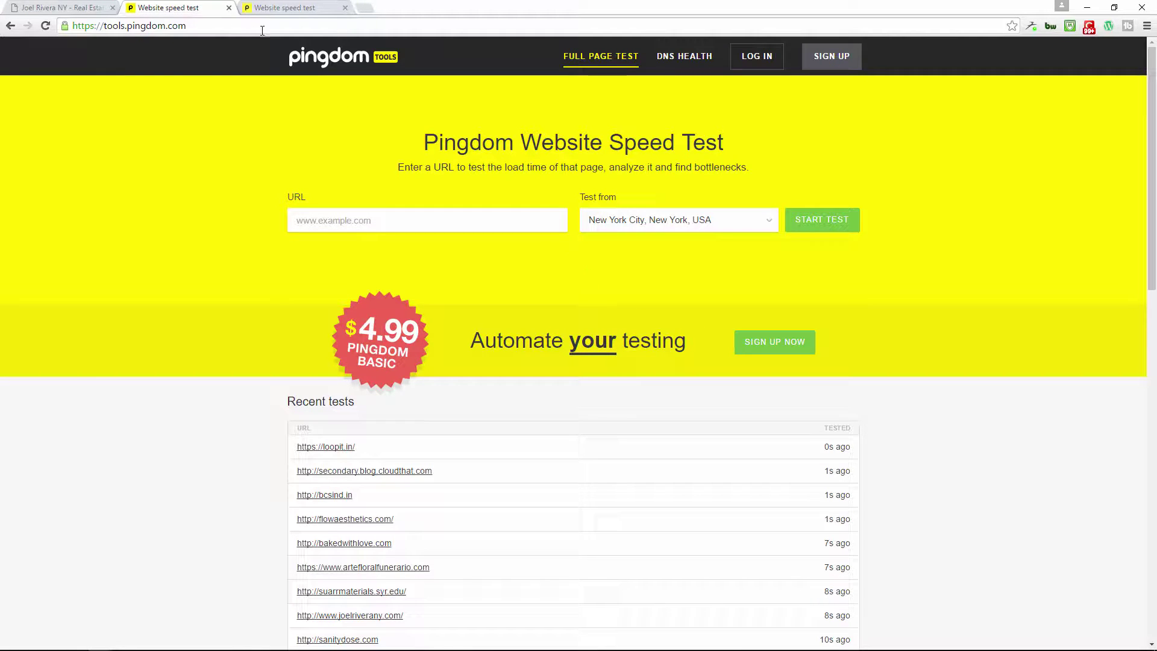
left_click(270, 8)
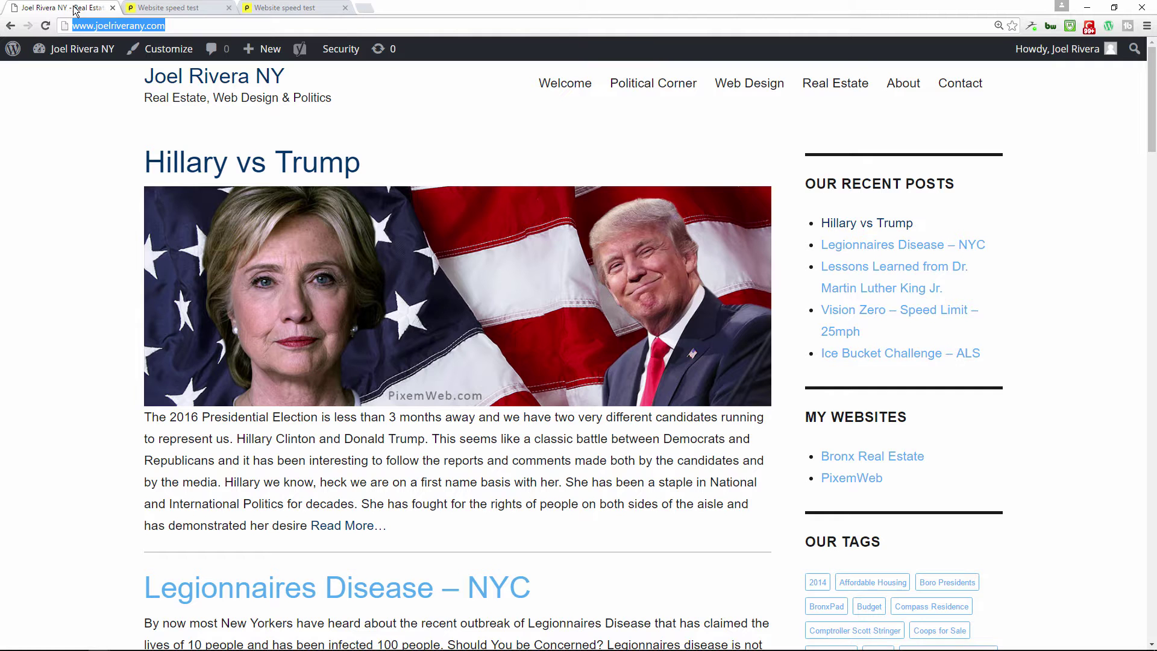
left_click(90, 8)
left_click(169, 9)
left_click(452, 221)
type("http://www.joelriverany.com/")
left_click(812, 222)
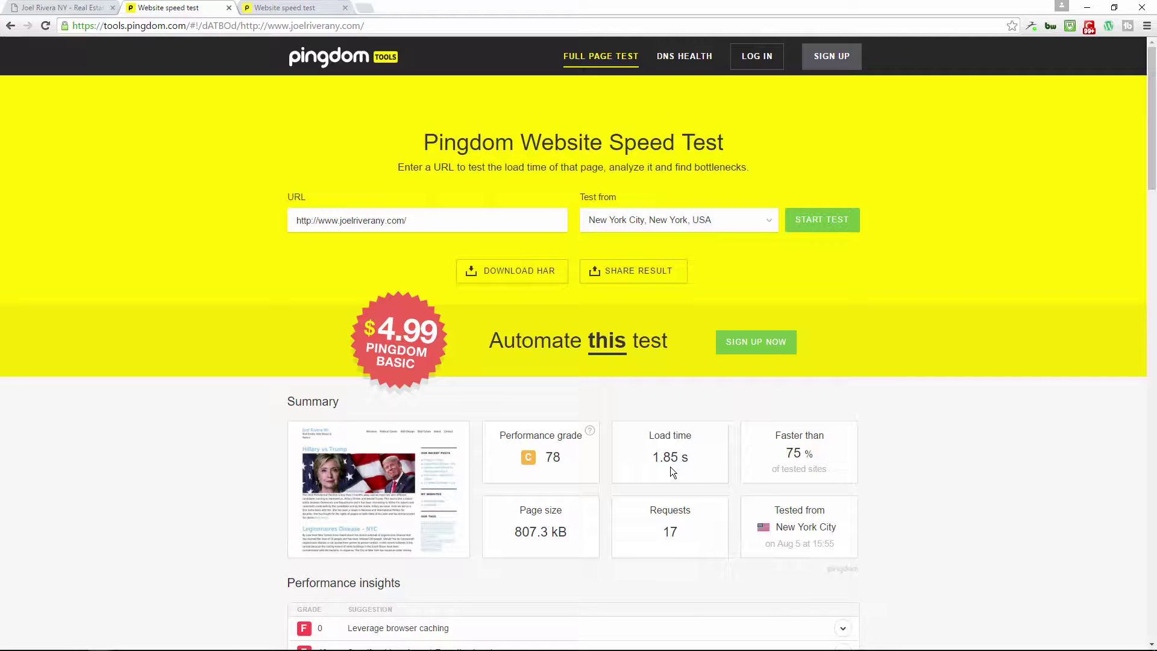
Go to Dashboard > Plugins > Add New and scroll down to the WP Super Cache card.
left_click(55, 8)
left_click(72, 78)
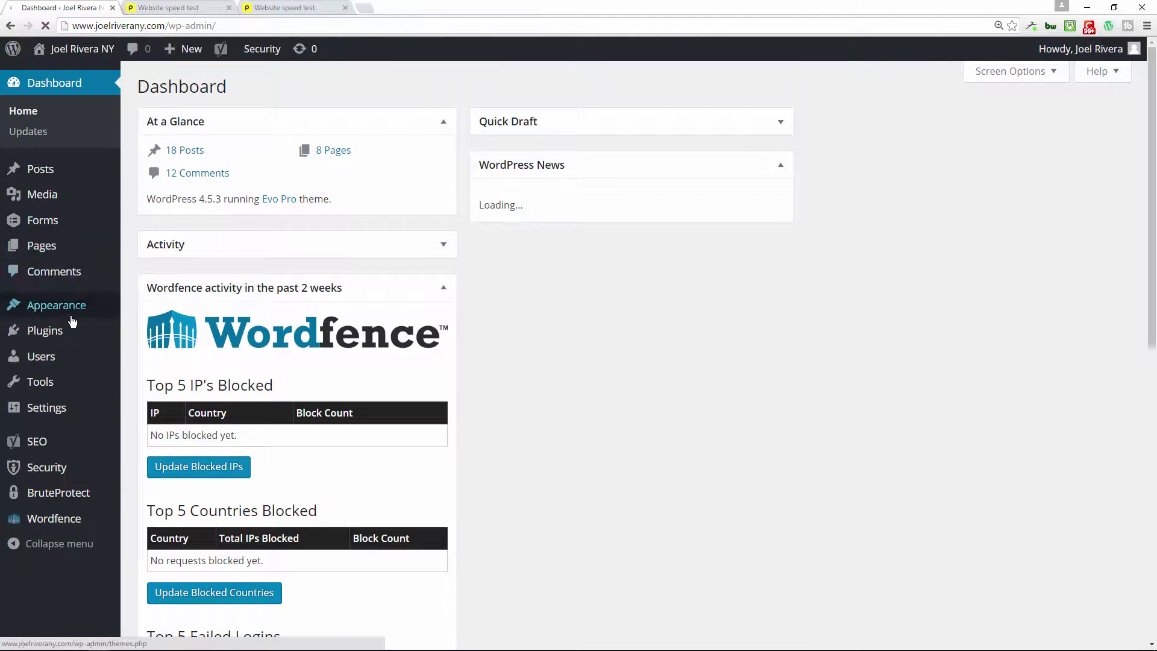
left_click(60, 336)
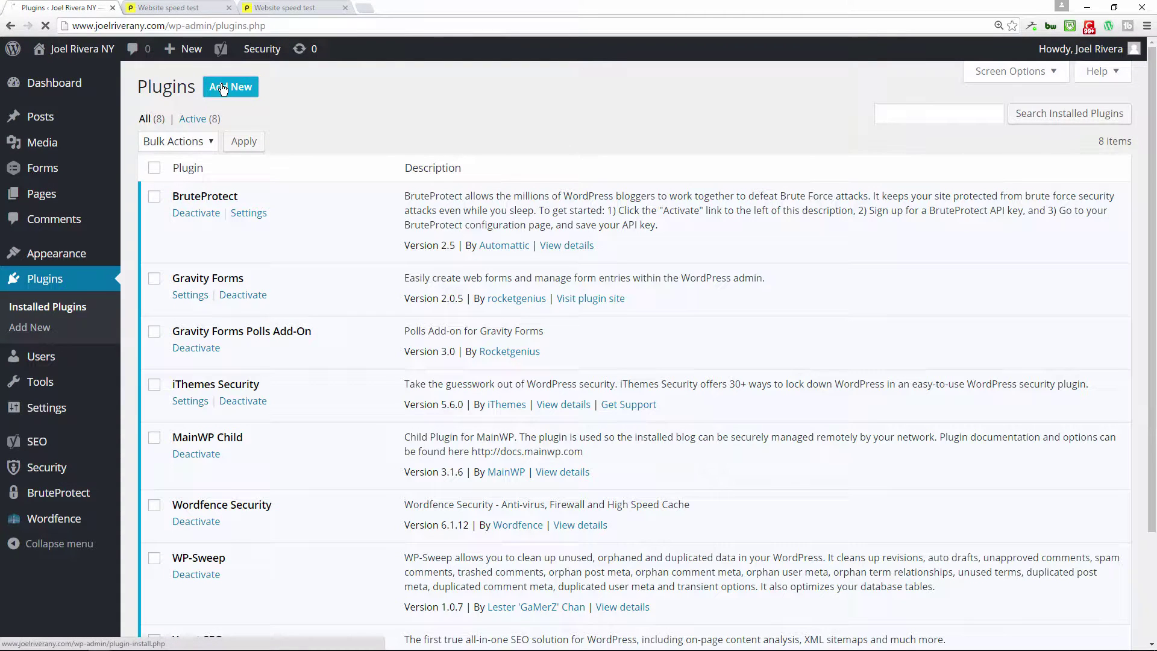
left_click(222, 88)
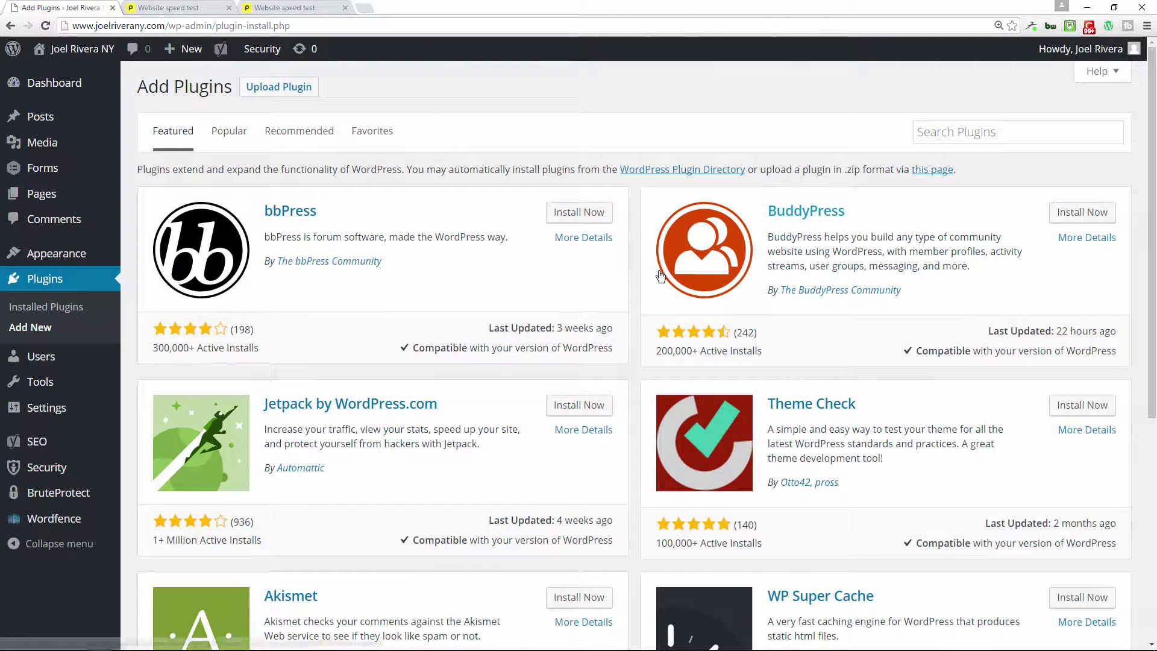
scroll(658, 285, "down", 2)
scroll(658, 284, "down", 4)
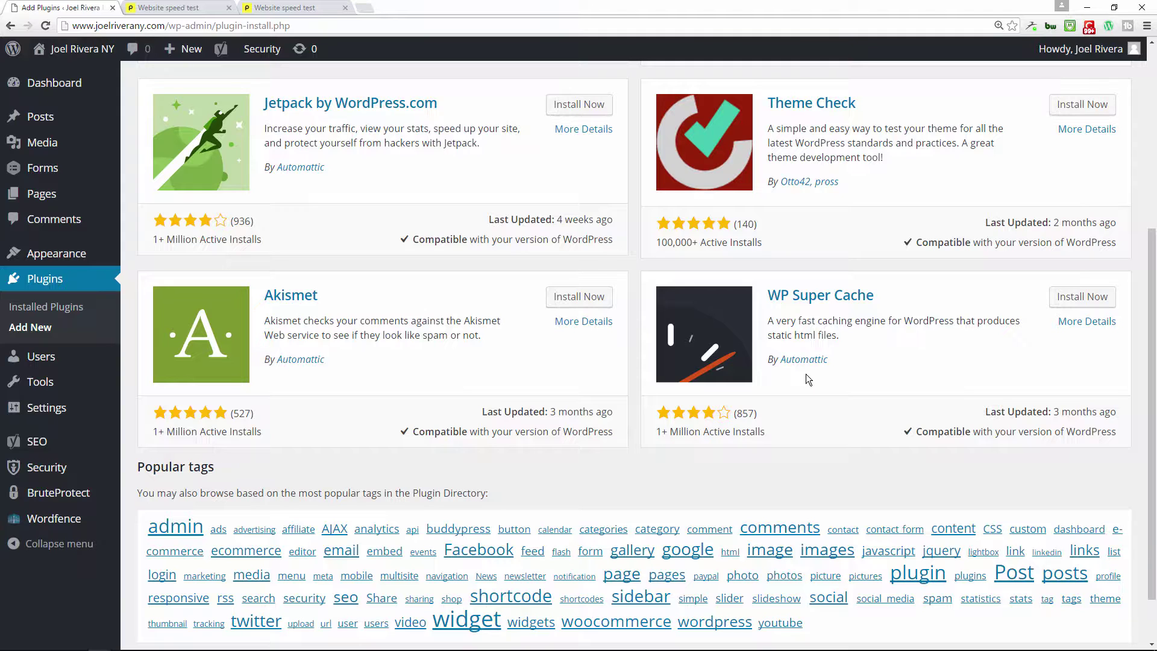
Open WP Super Cache's More Details window and read through its description.
left_click(1079, 322)
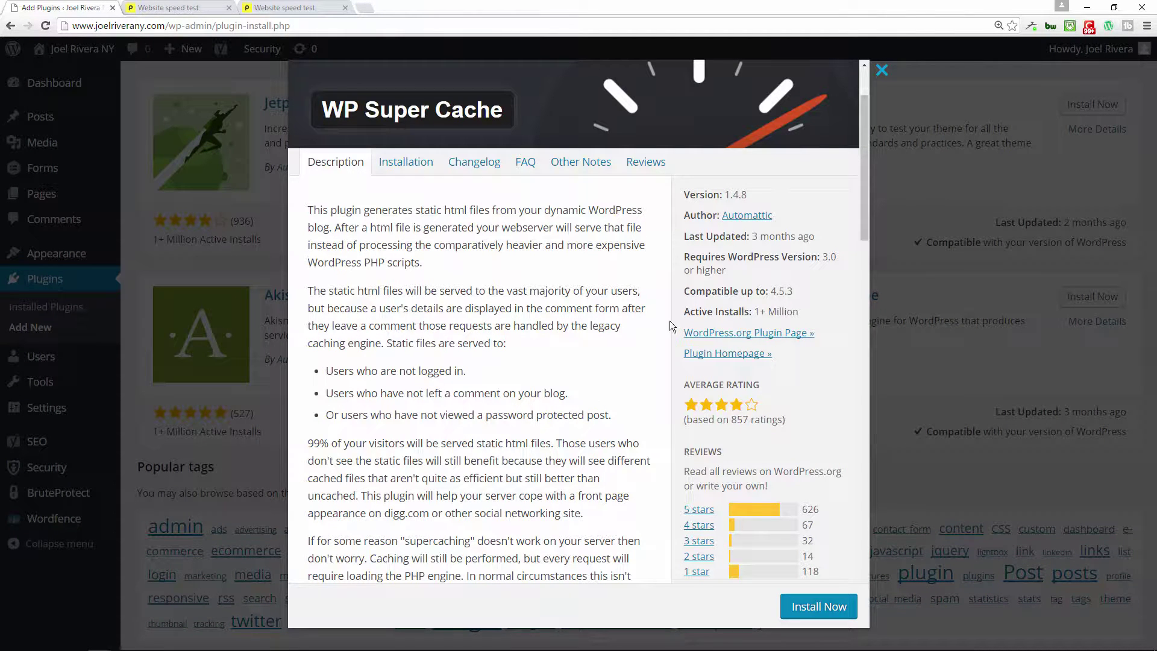
scroll(573, 339, "down", 2)
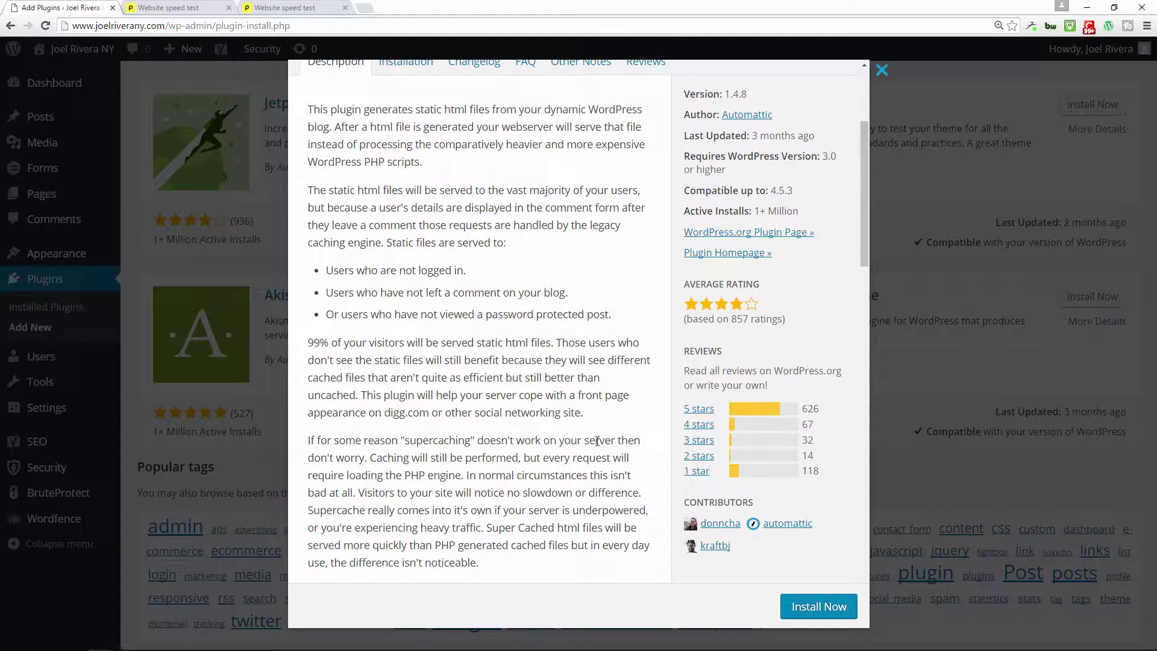
scroll(527, 455, "up", 2)
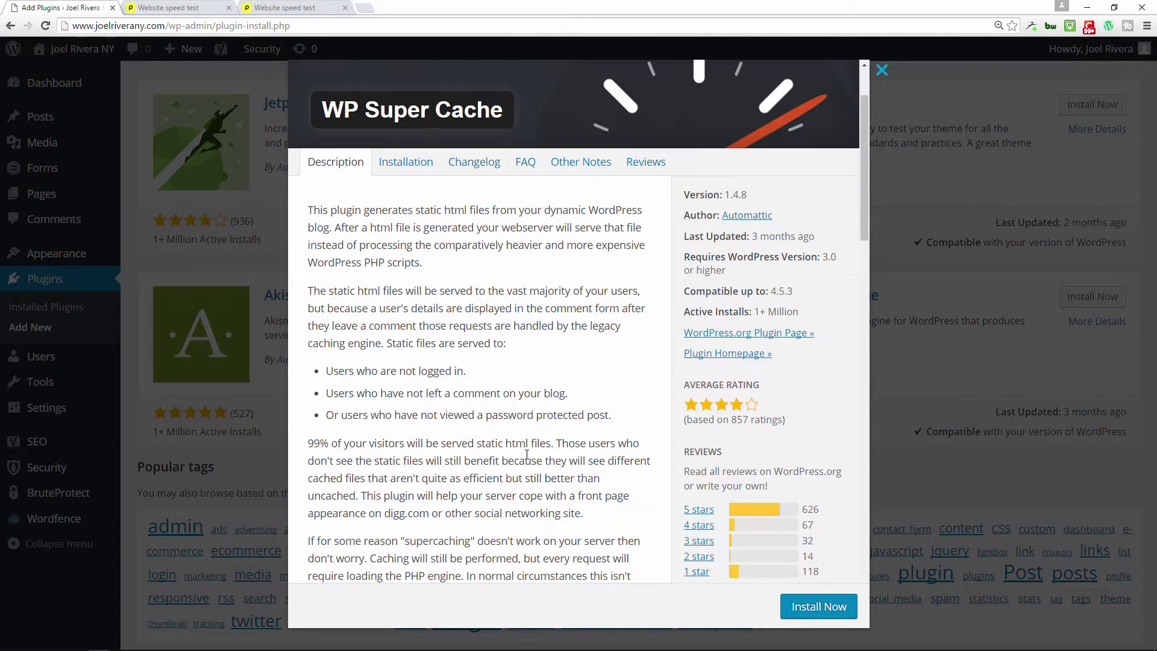
scroll(527, 455, "down", 2)
scroll(527, 454, "up", 4)
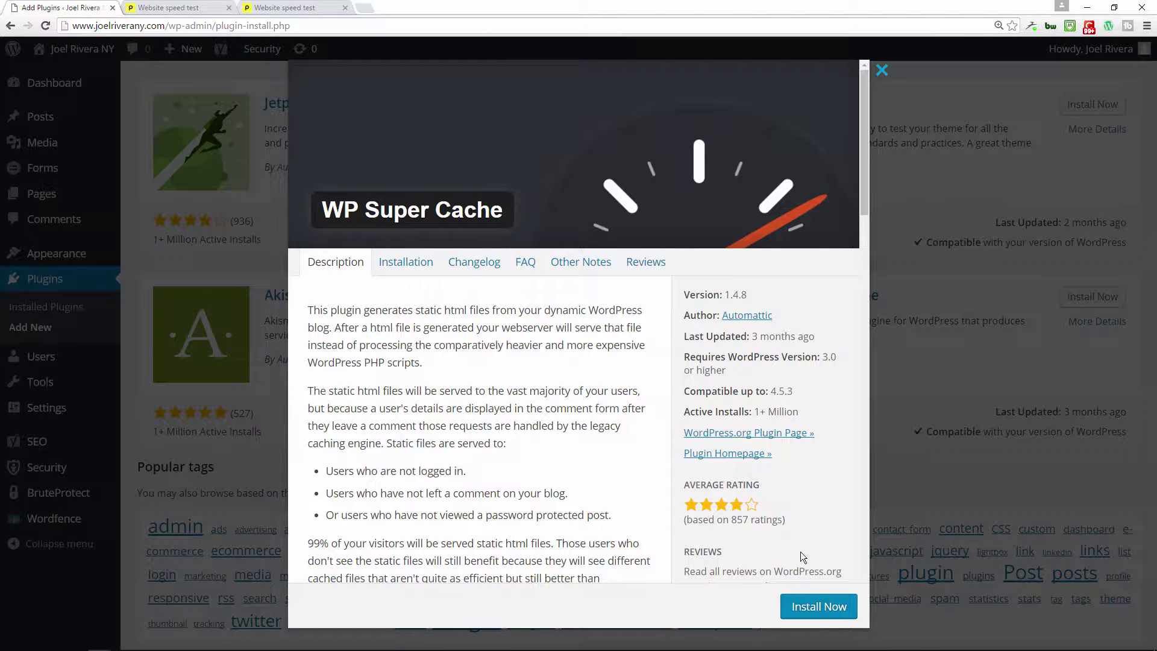
Install the WP Super Cache plugin and activate it.
left_click(820, 610)
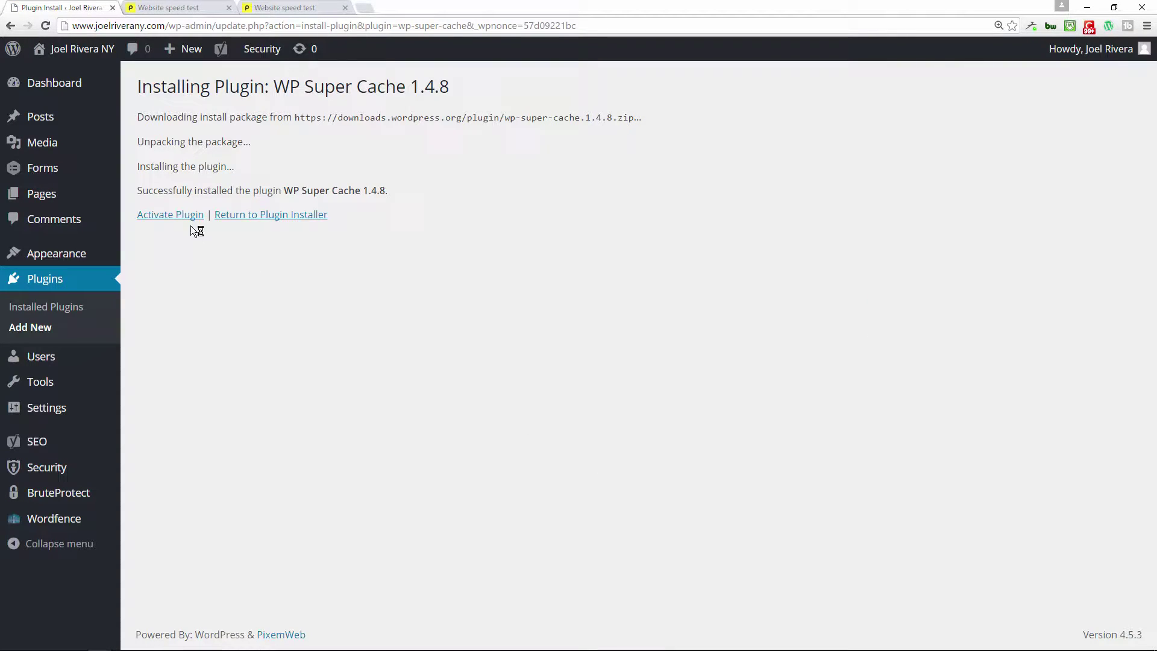
left_click(180, 219)
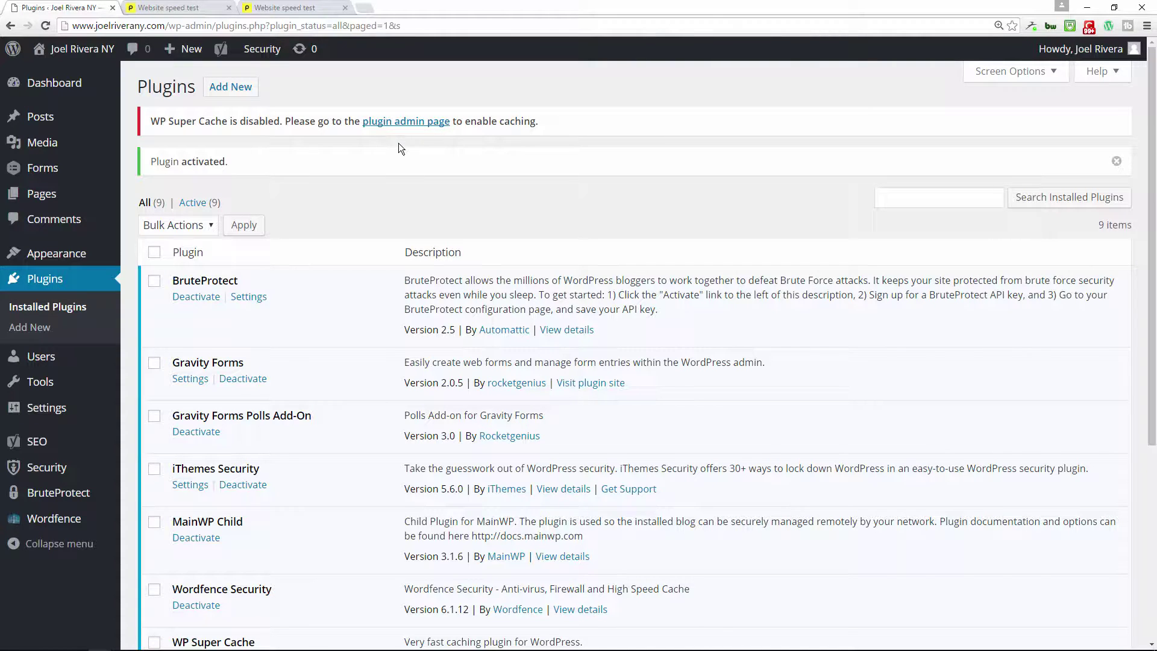
In WP Super Cache settings, select Caching On and save it with Update Status.
mouse_move(88, 410)
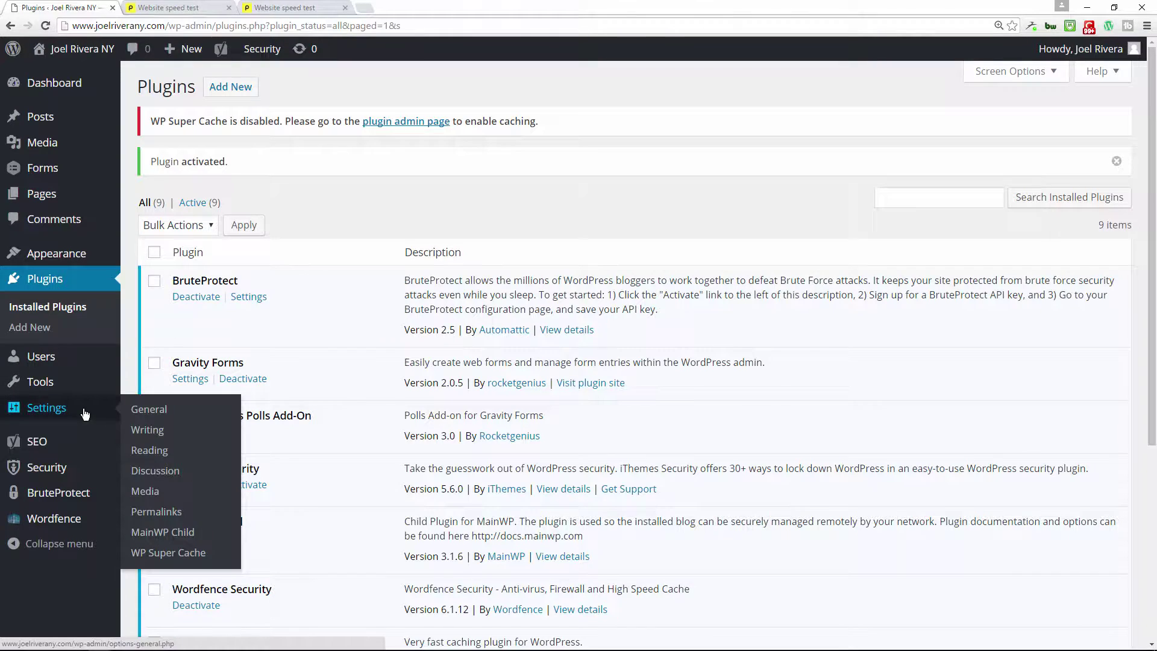
left_click(162, 554)
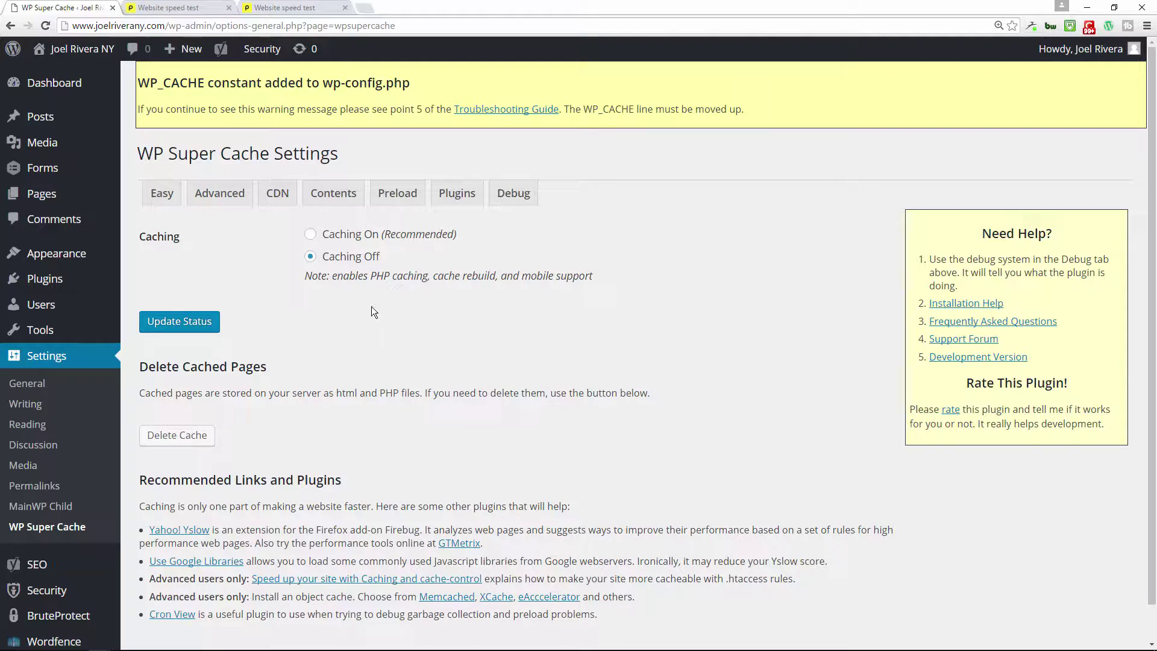
left_click(309, 237)
left_click(181, 323)
scroll(420, 345, "down", 2)
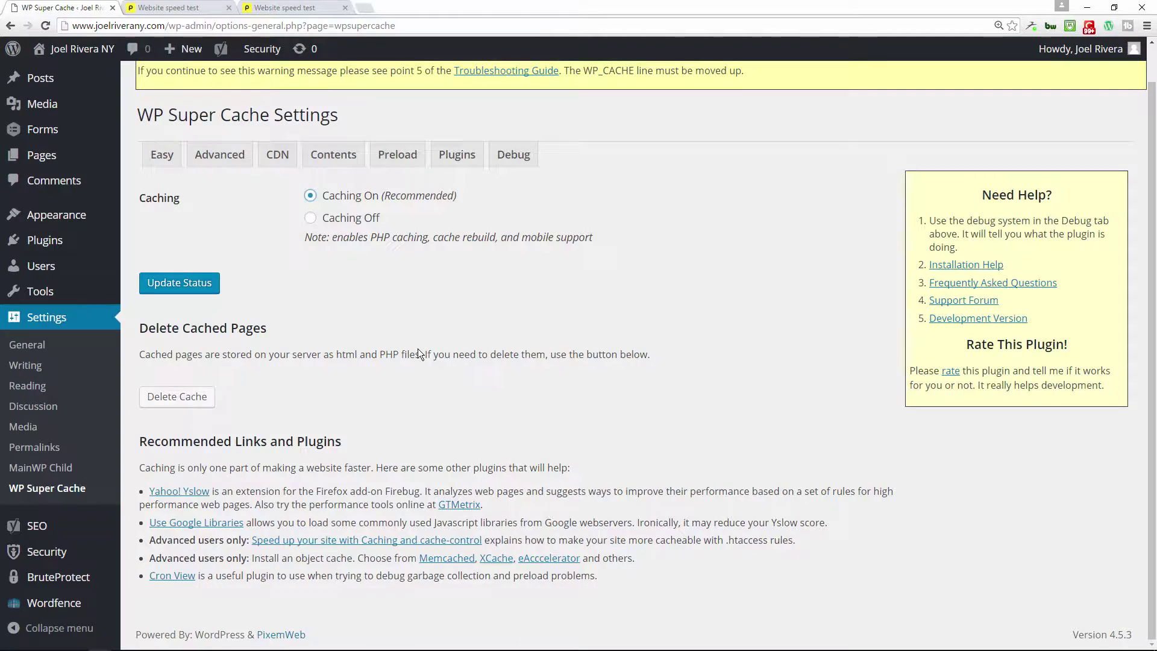
left_click(165, 288)
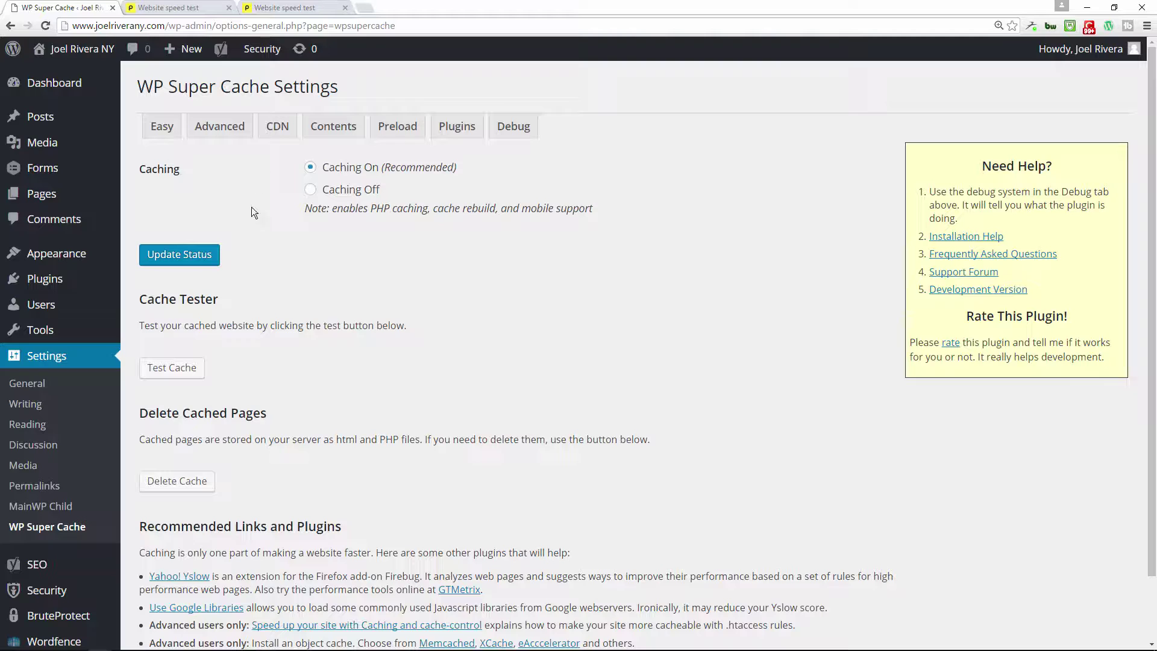
Open the Advanced tab and scroll to its Caching and Miscellaneous options.
left_click(220, 134)
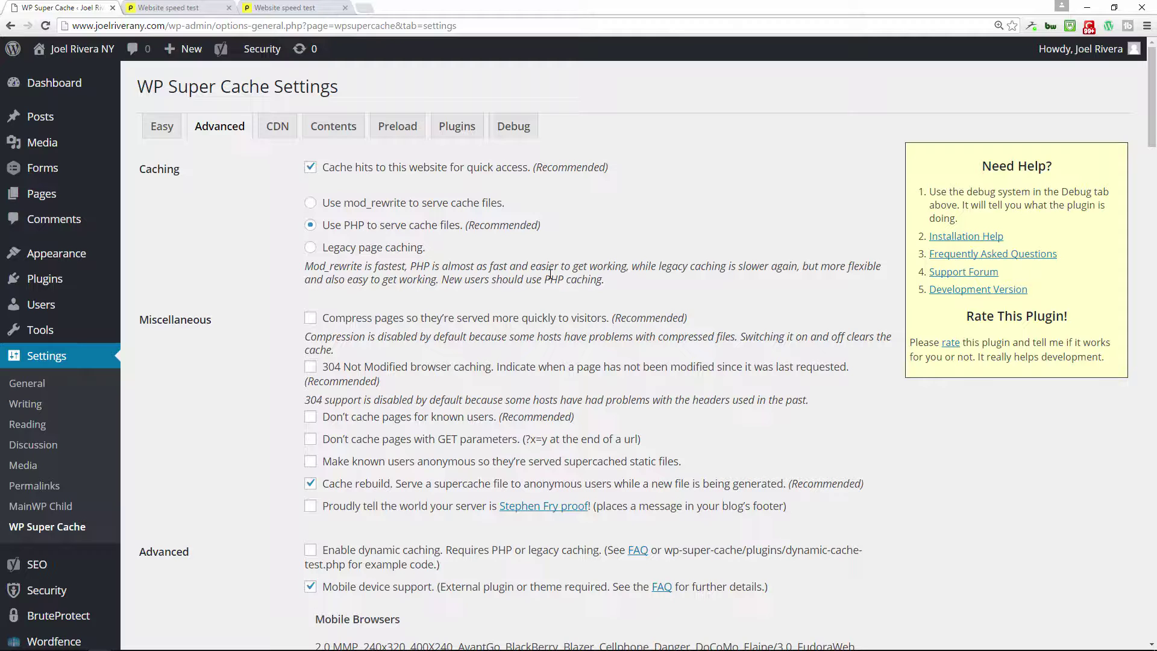
scroll(546, 285, "down", 2)
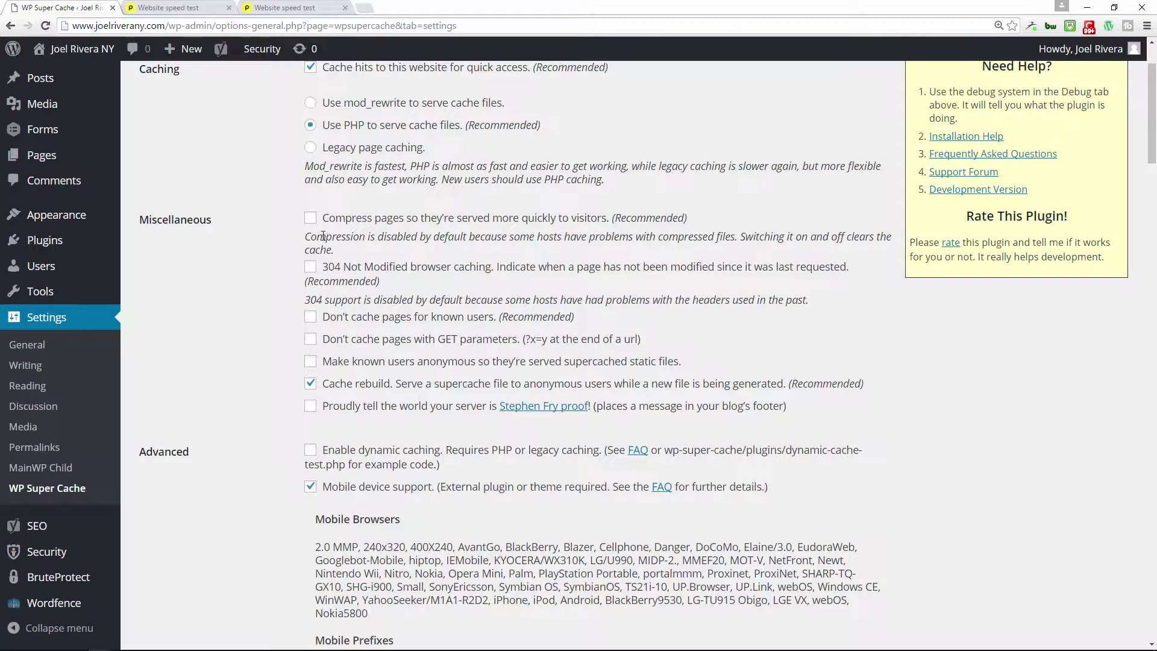
Check Compress pages, 304 Not Modified caching, and no caching for known users or GET parameters.
left_click(310, 218)
left_click(311, 268)
left_click(310, 318)
left_click(312, 341)
Check 'Clear all cache files when a post is published' and 'Extra homepage checks'.
scroll(361, 460, "down", 2)
scroll(434, 390, "down", 5)
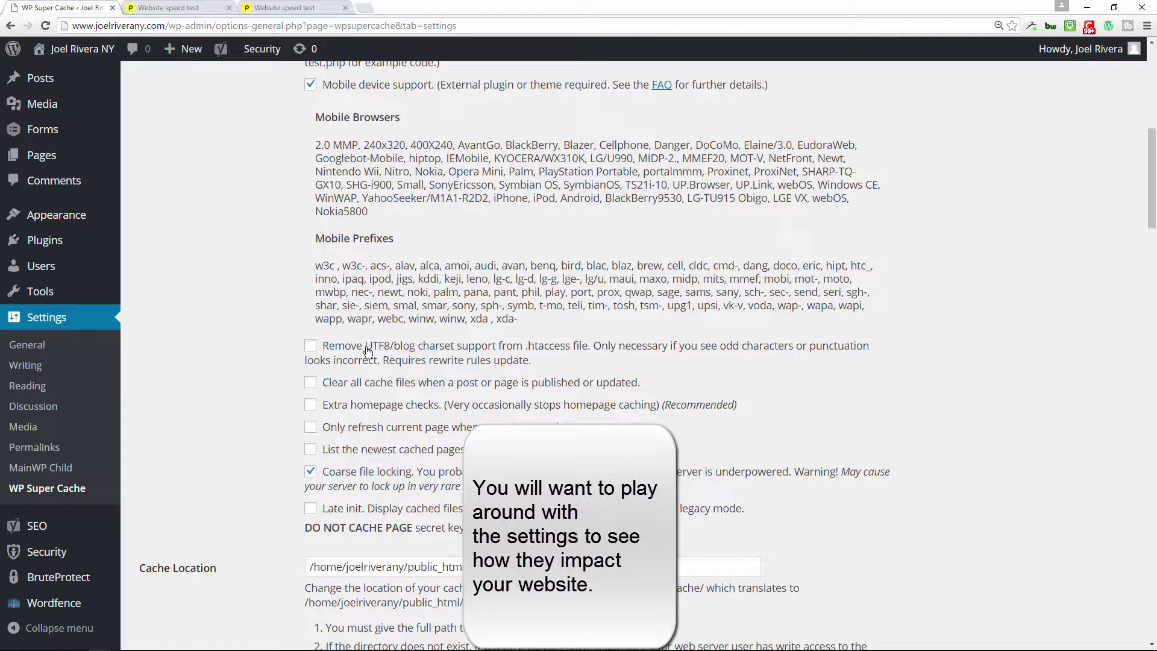
left_click(310, 382)
left_click(311, 404)
Save the advanced caching settings with Update Status.
scroll(331, 327, "down", 2)
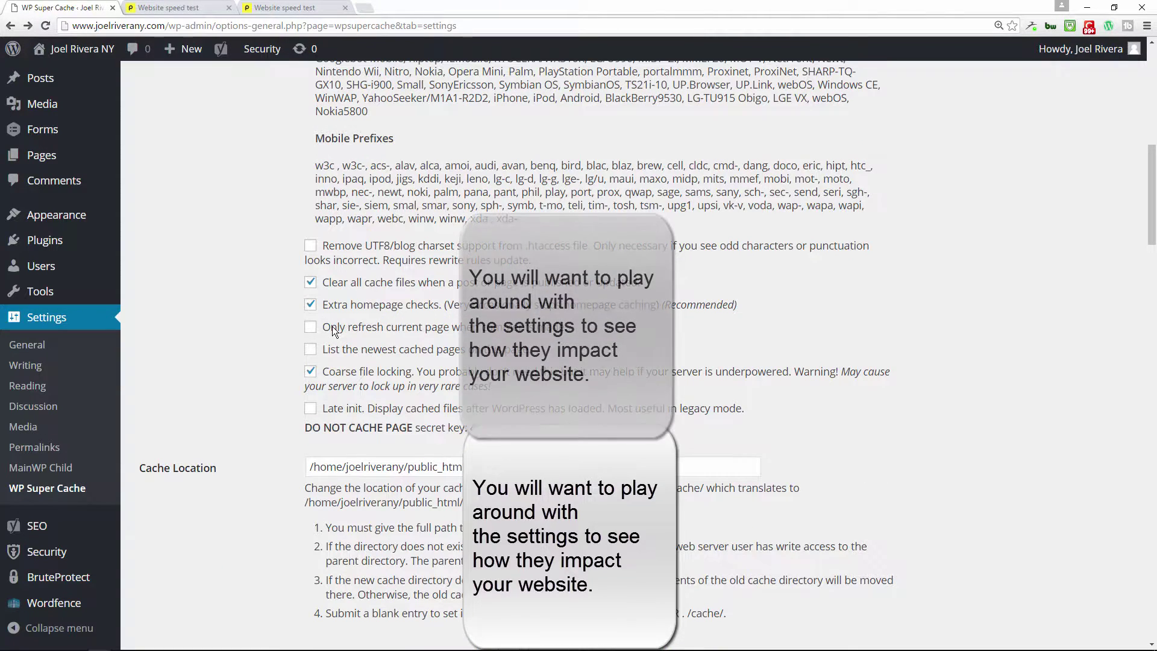
scroll(331, 327, "down", 8)
scroll(332, 326, "down", 3)
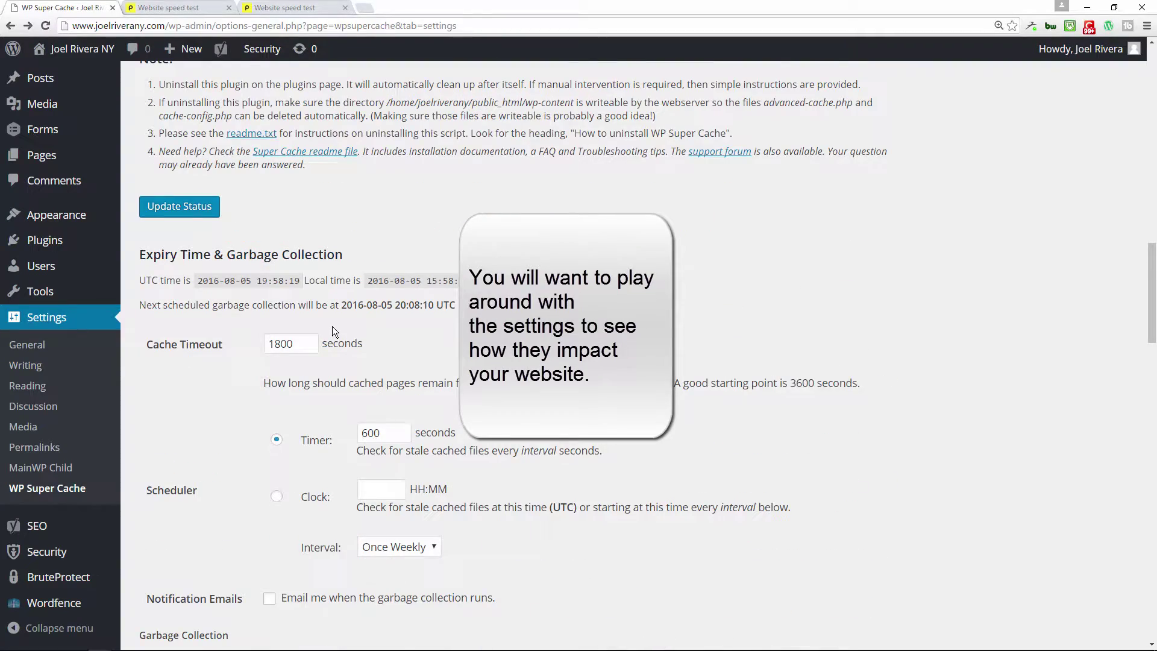
scroll(332, 327, "down", 1)
scroll(331, 327, "down", 7)
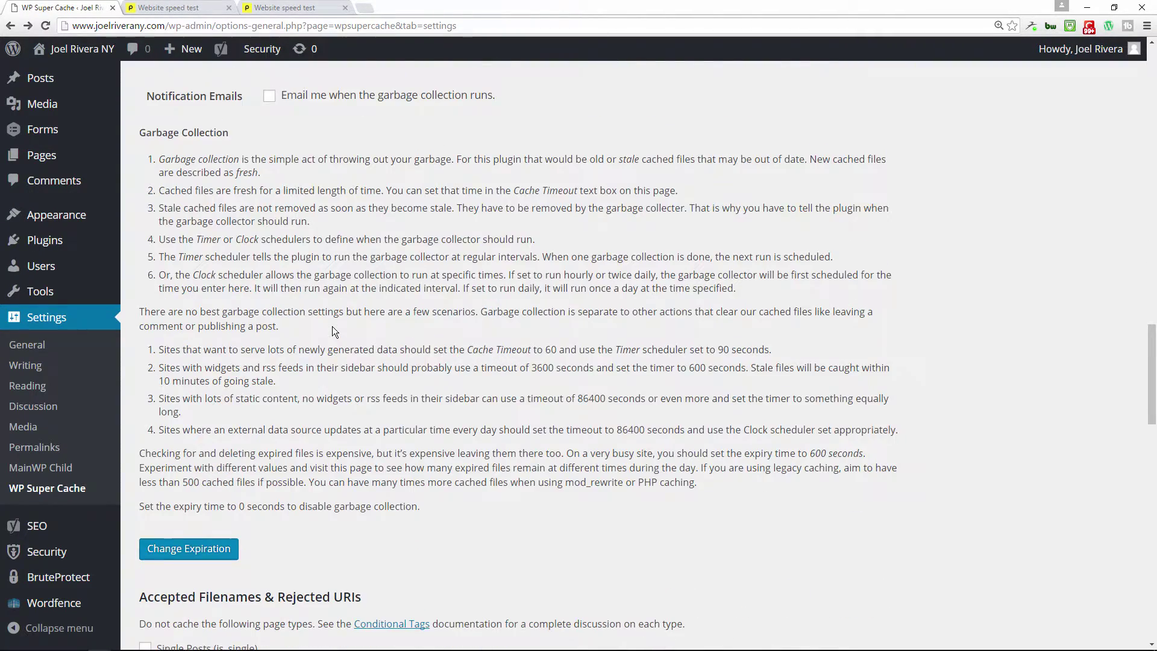
scroll(332, 327, "down", 5)
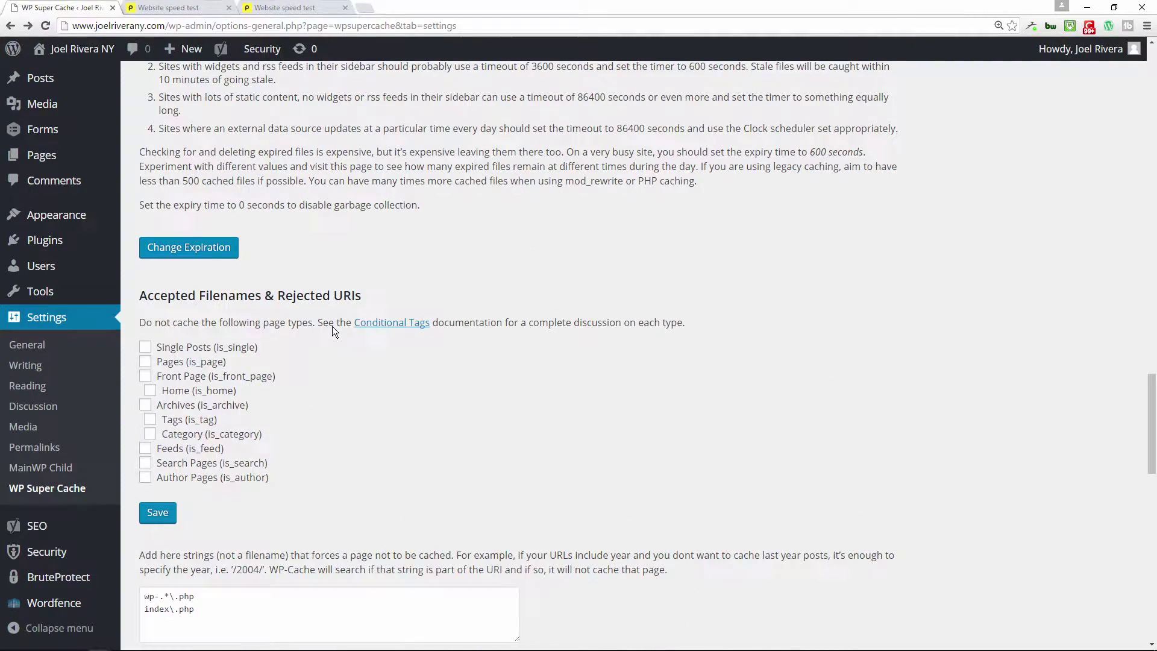
scroll(392, 422, "down", 7)
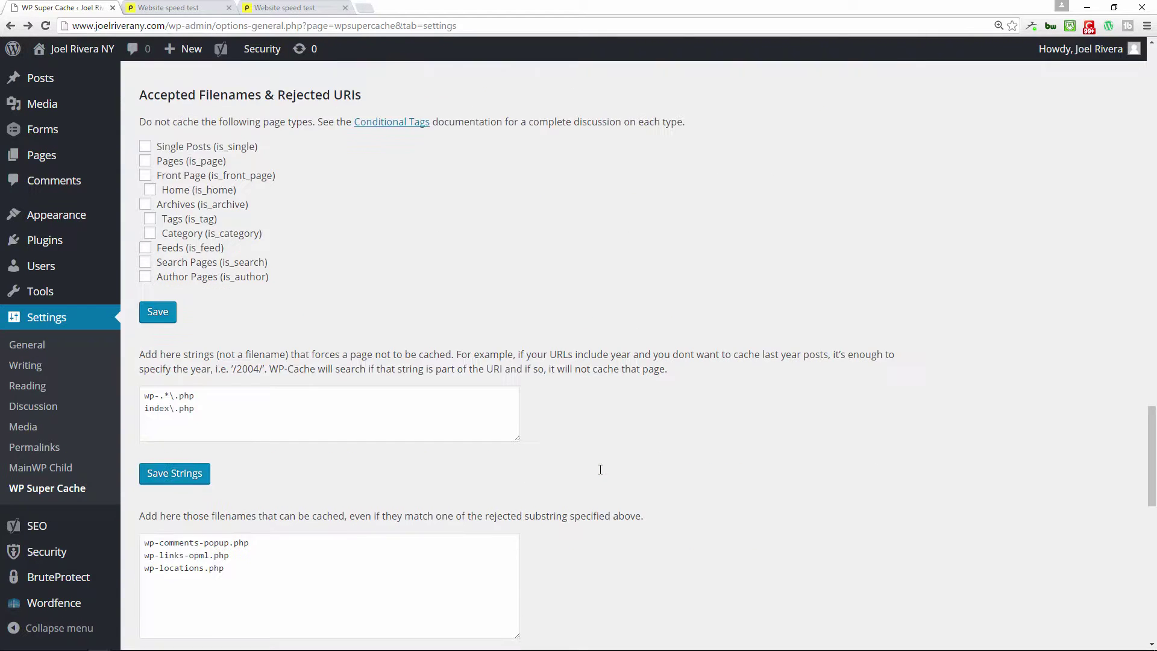
scroll(599, 469, "down", 3)
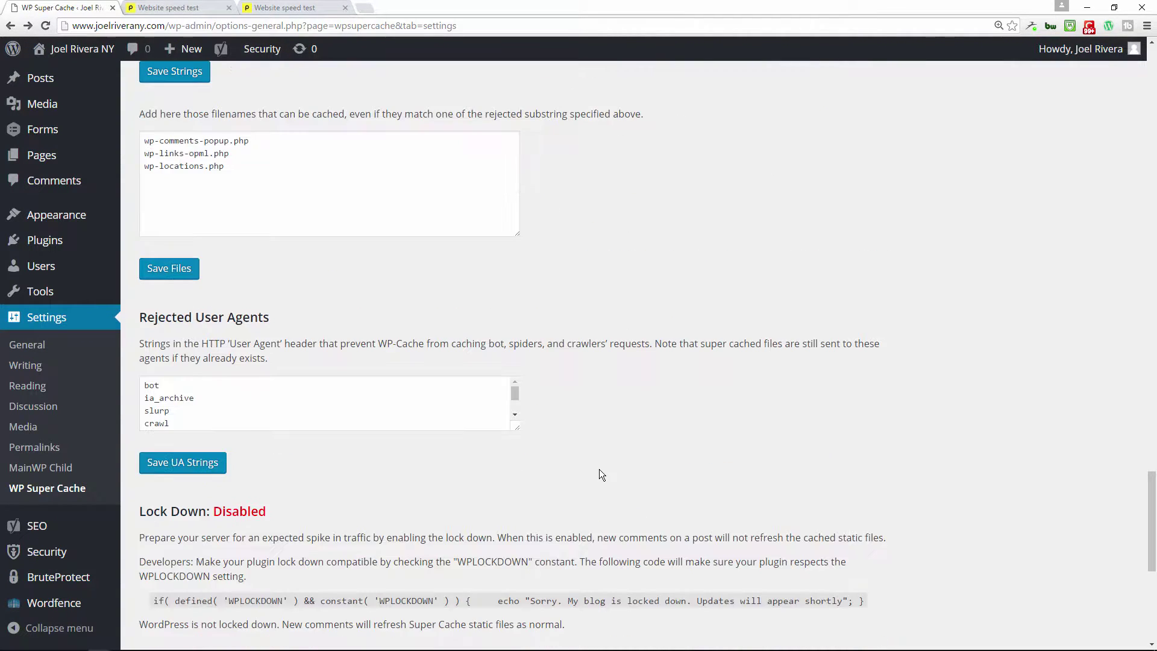
scroll(599, 469, "up", 9)
scroll(599, 469, "up", 14)
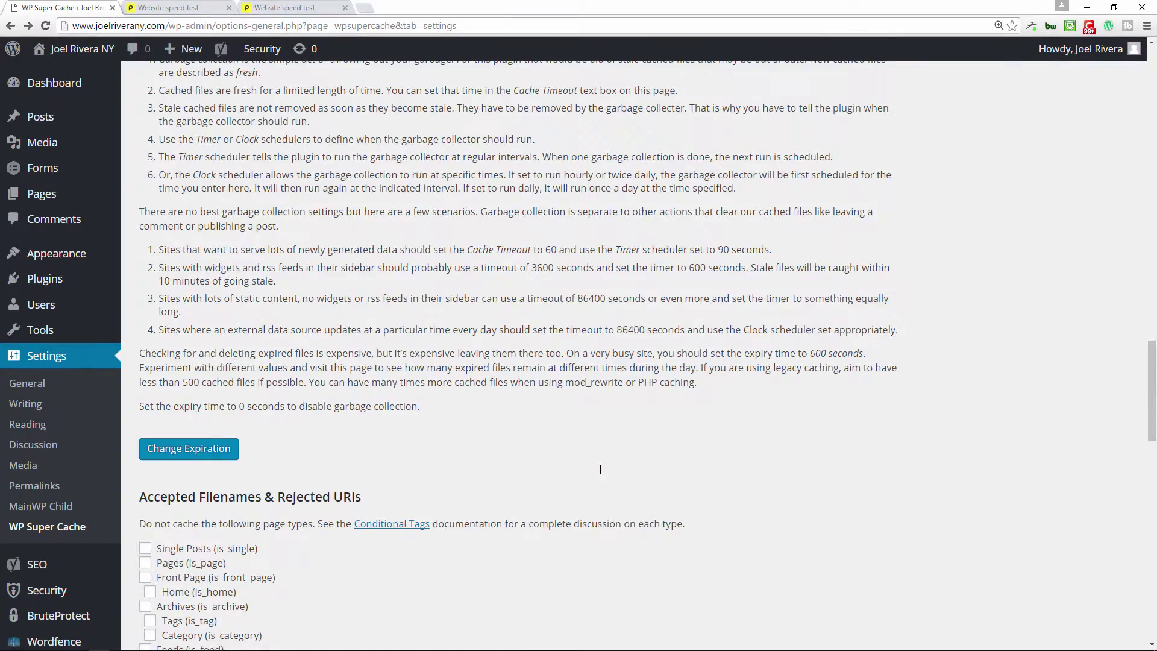
scroll(599, 469, "up", 5)
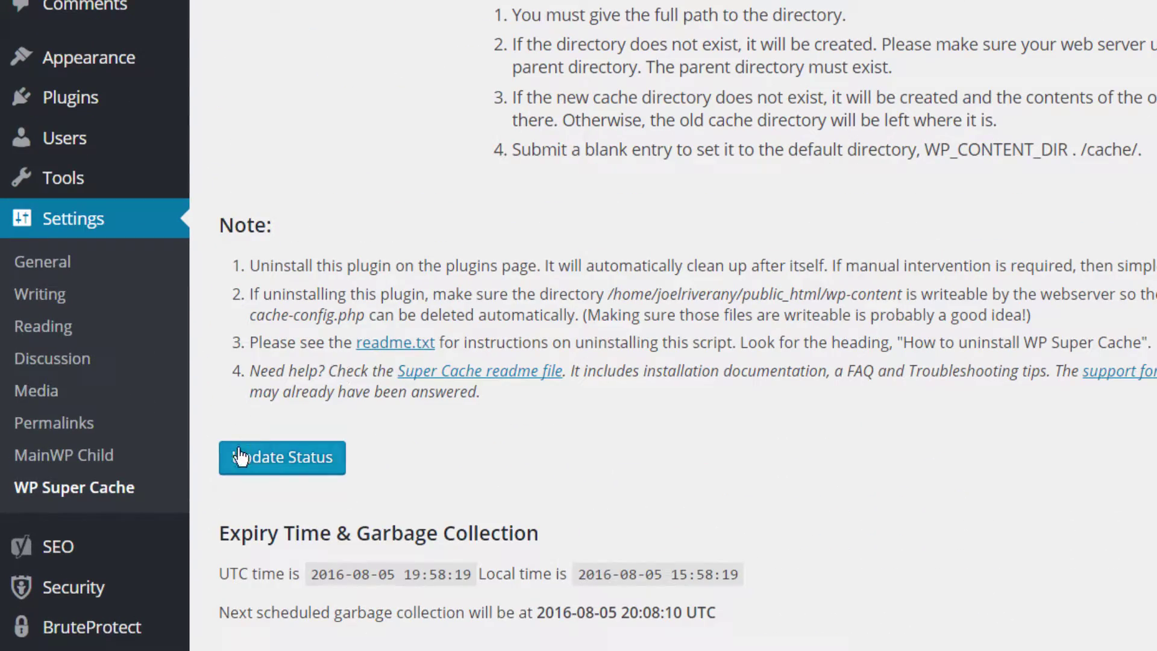
left_click(240, 456)
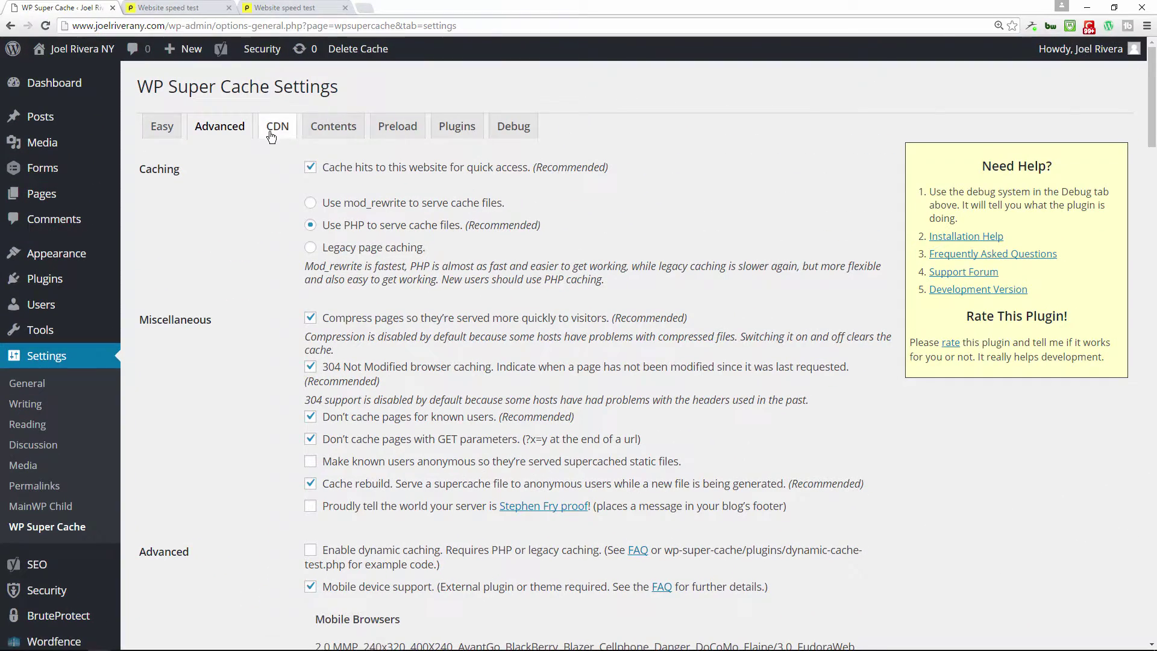
Browse the CDN options without changes, then view Contents showing 0 cached pages.
left_click(298, 130)
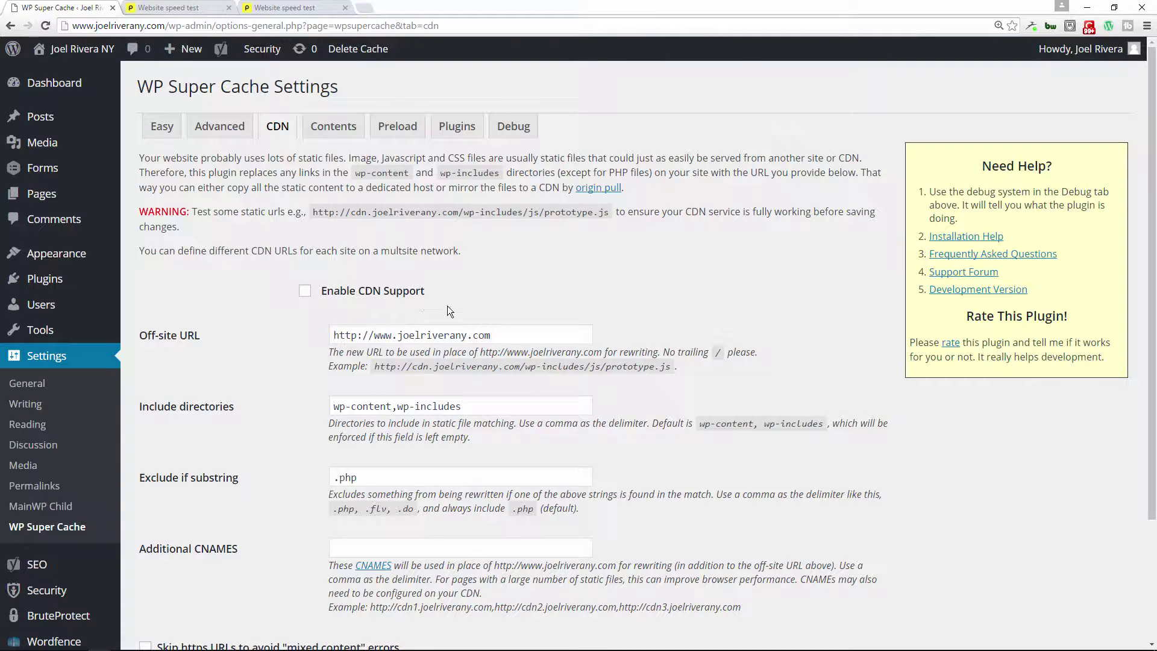
scroll(257, 348, "down", 3)
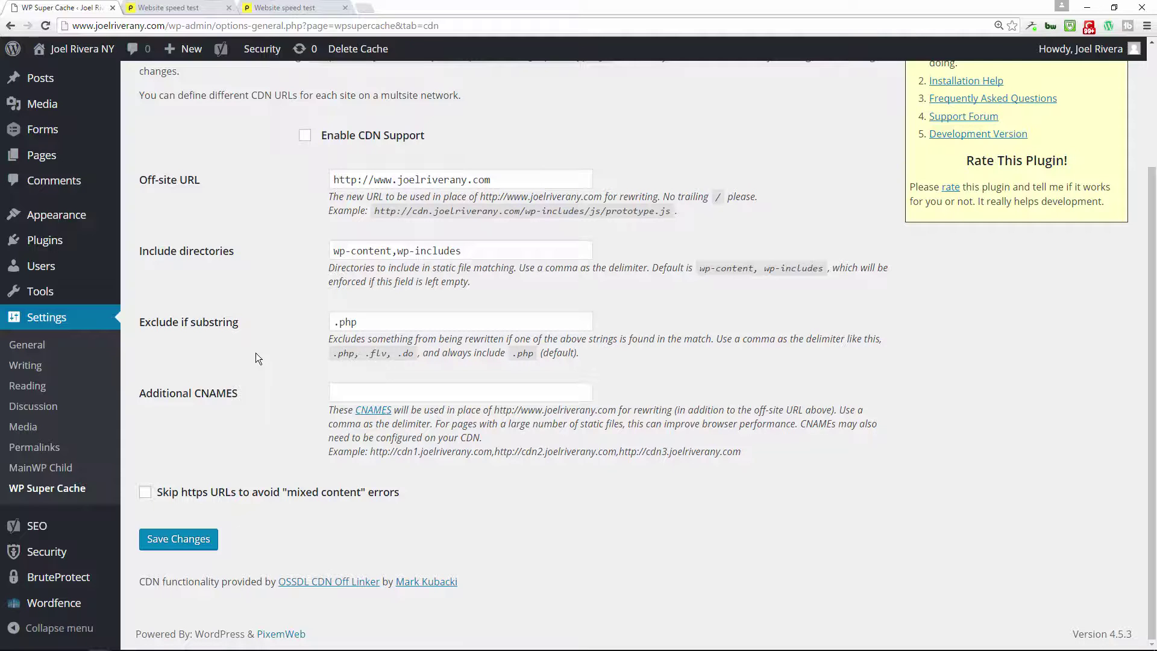
scroll(256, 354, "up", 2)
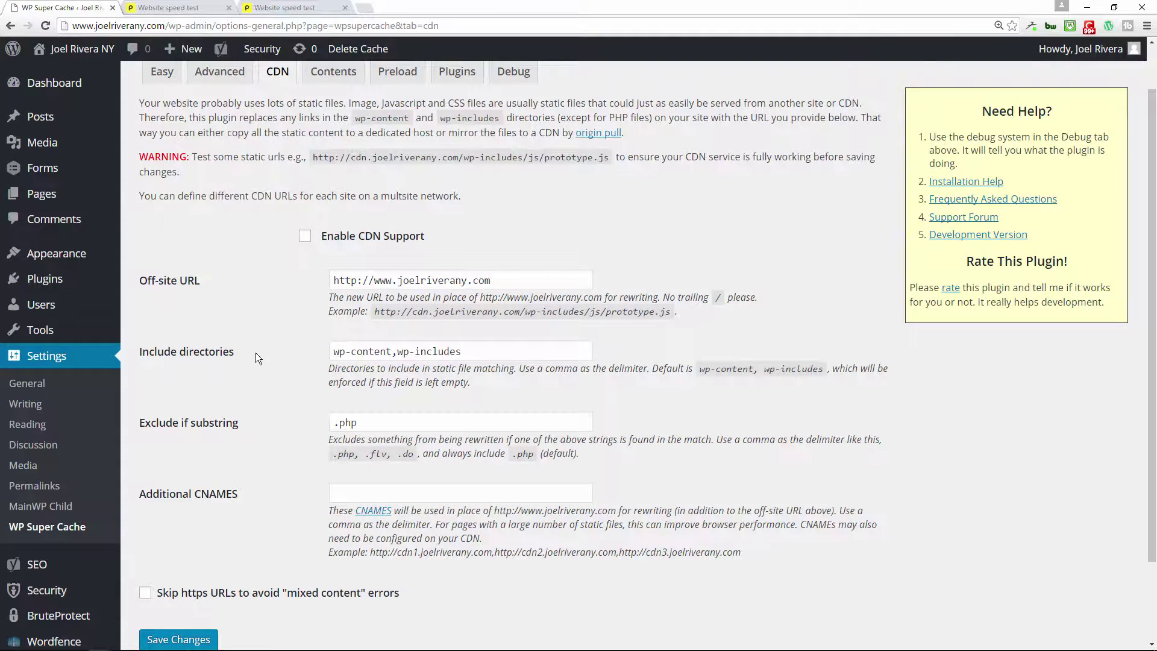
scroll(255, 357, "up", 1)
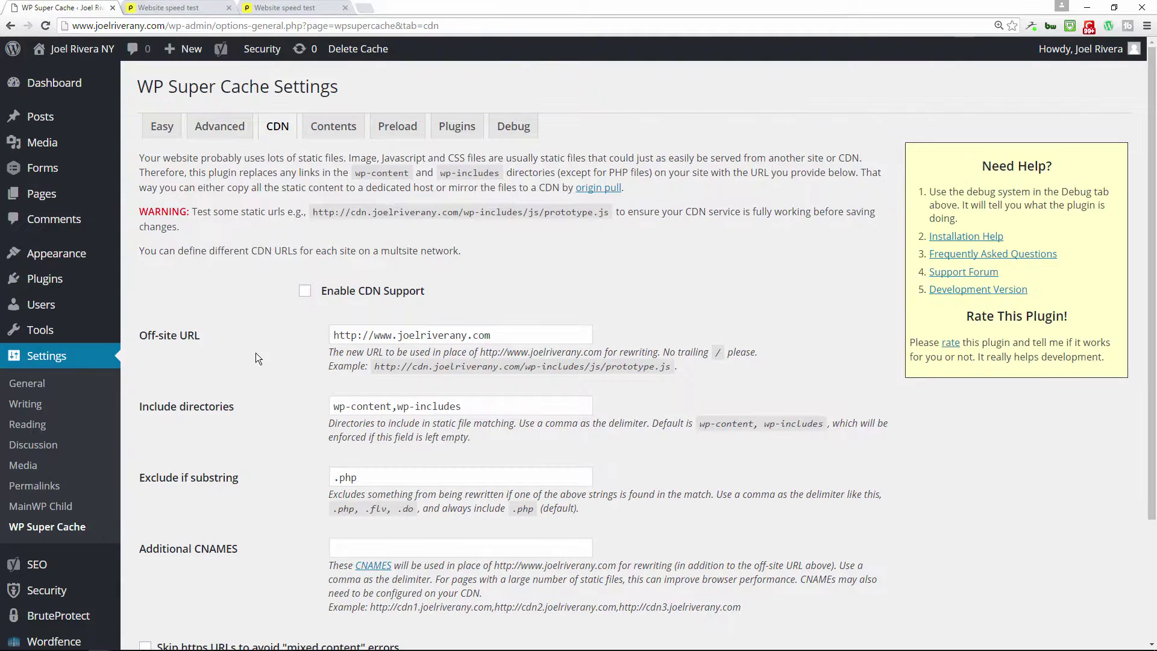
left_click(332, 128)
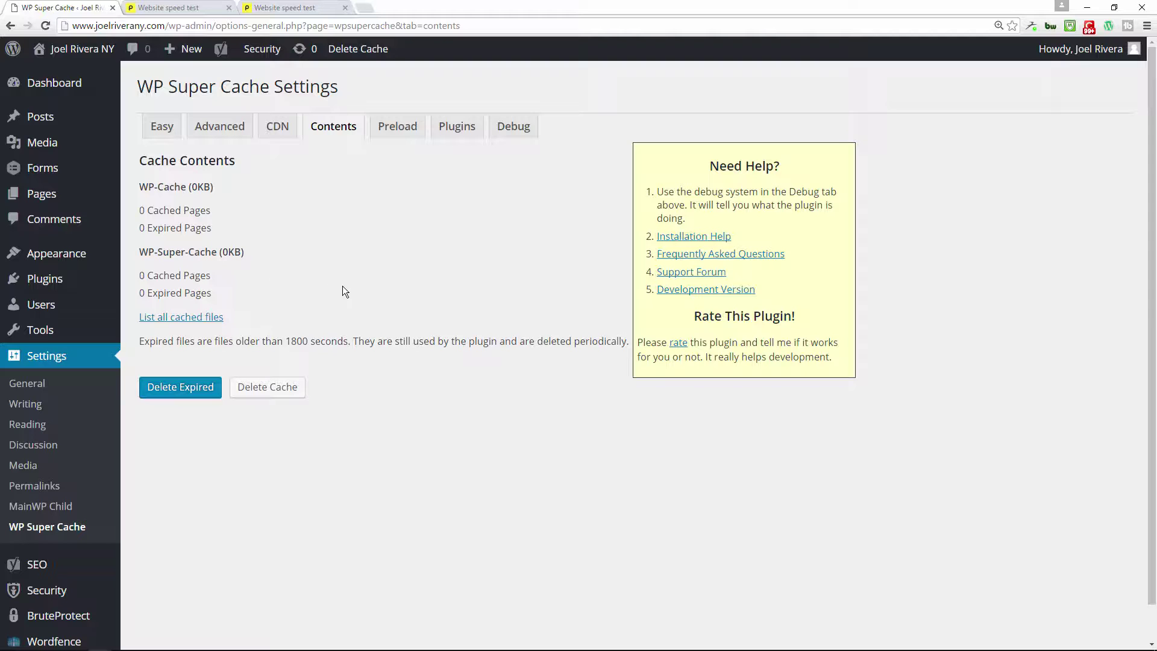
On the Preload tab, set refresh to every 300 minutes, enable preload mode, and save.
left_click(398, 129)
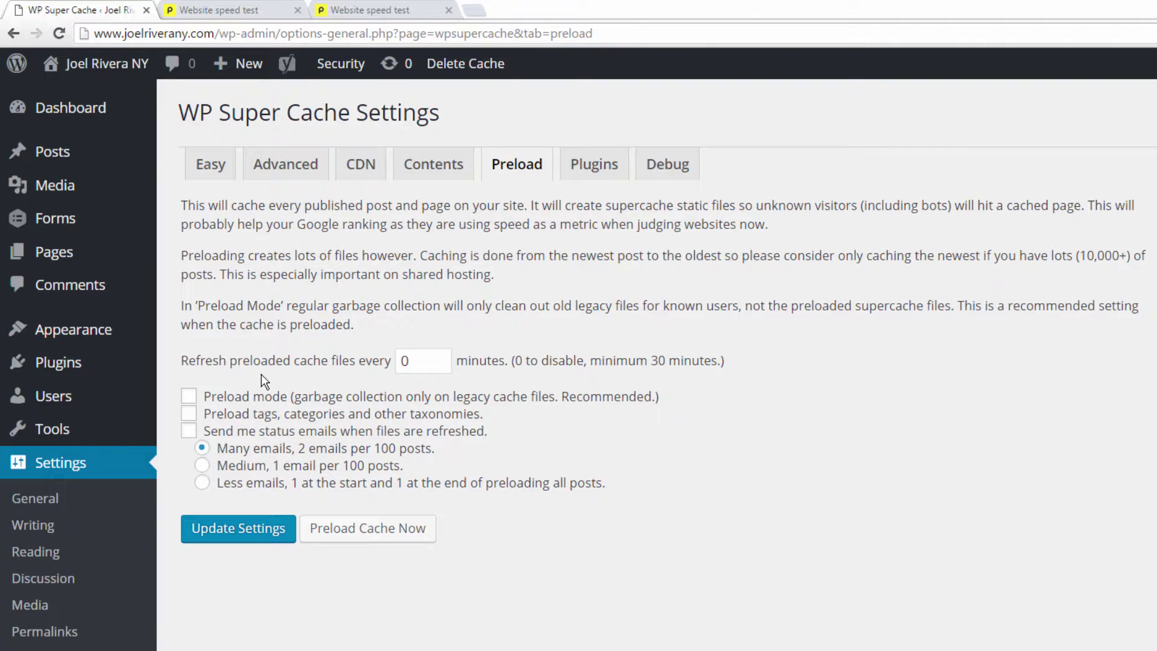
left_click(425, 361)
key("BackSpace")
type("300")
left_click(700, 383)
left_click(197, 395)
left_click(248, 531)
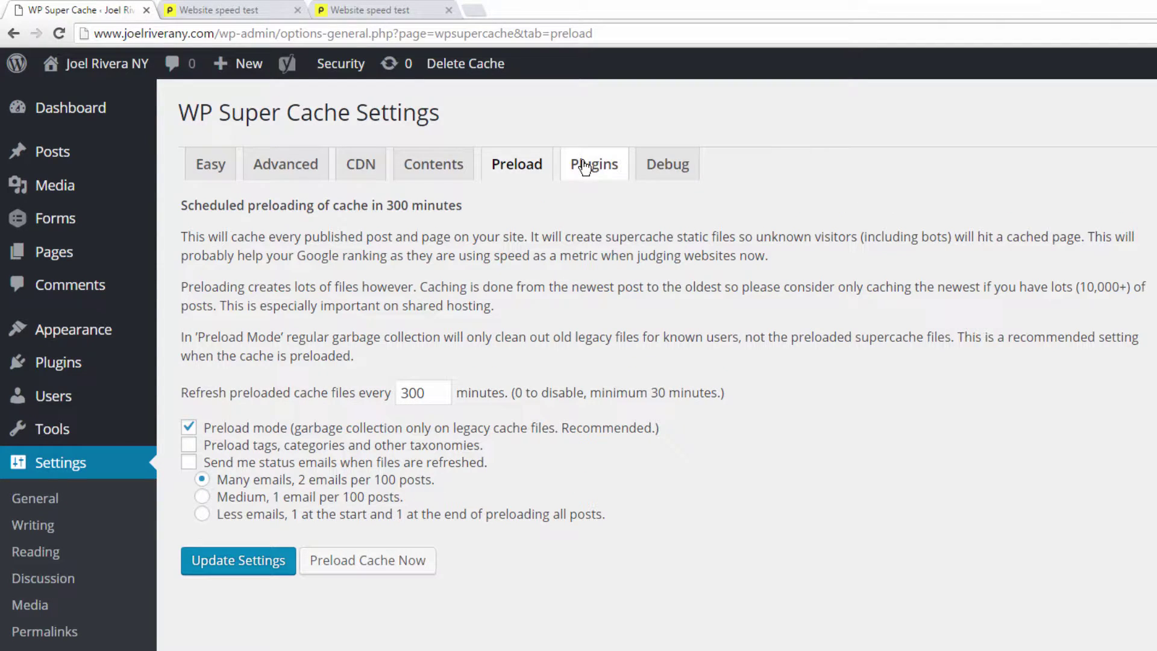
Scroll through WP Super Cache's Available Plugins list, then open its Debug settings.
left_click(584, 167)
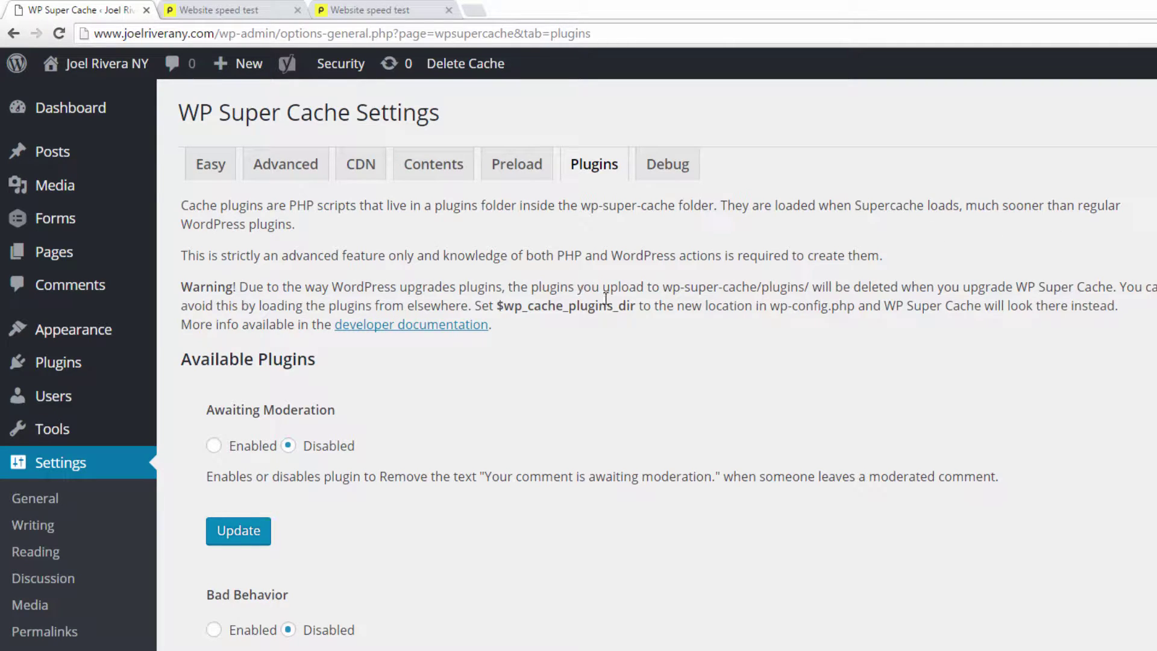
scroll(606, 298, "down", 2)
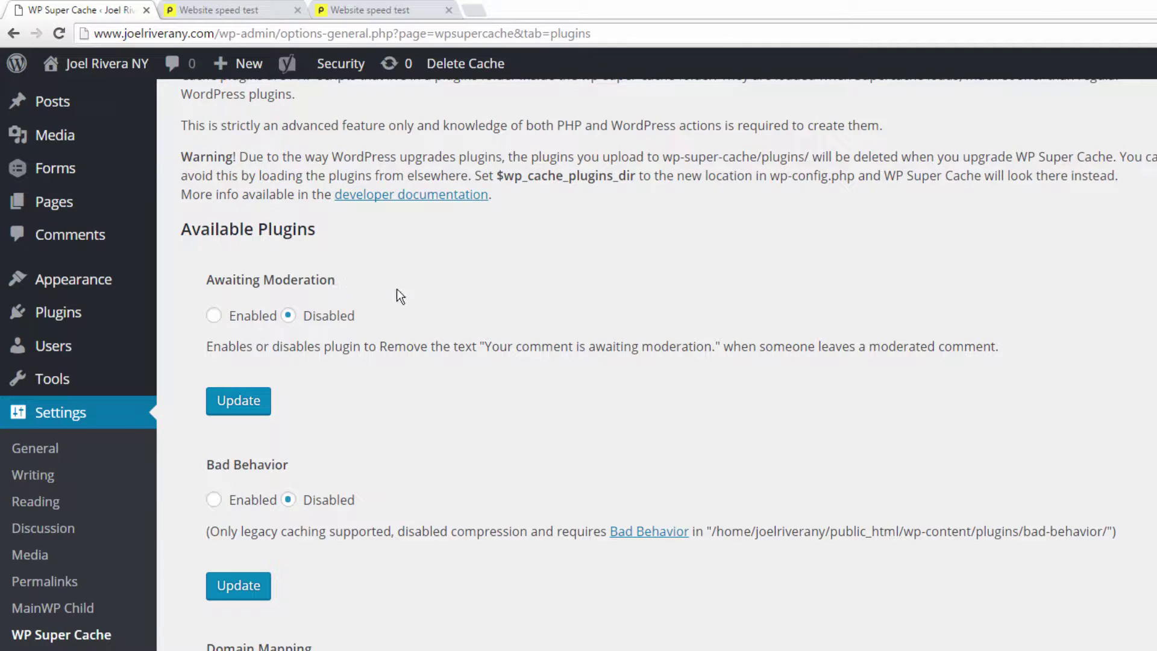
scroll(518, 319, "down", 2)
scroll(536, 335, "down", 2)
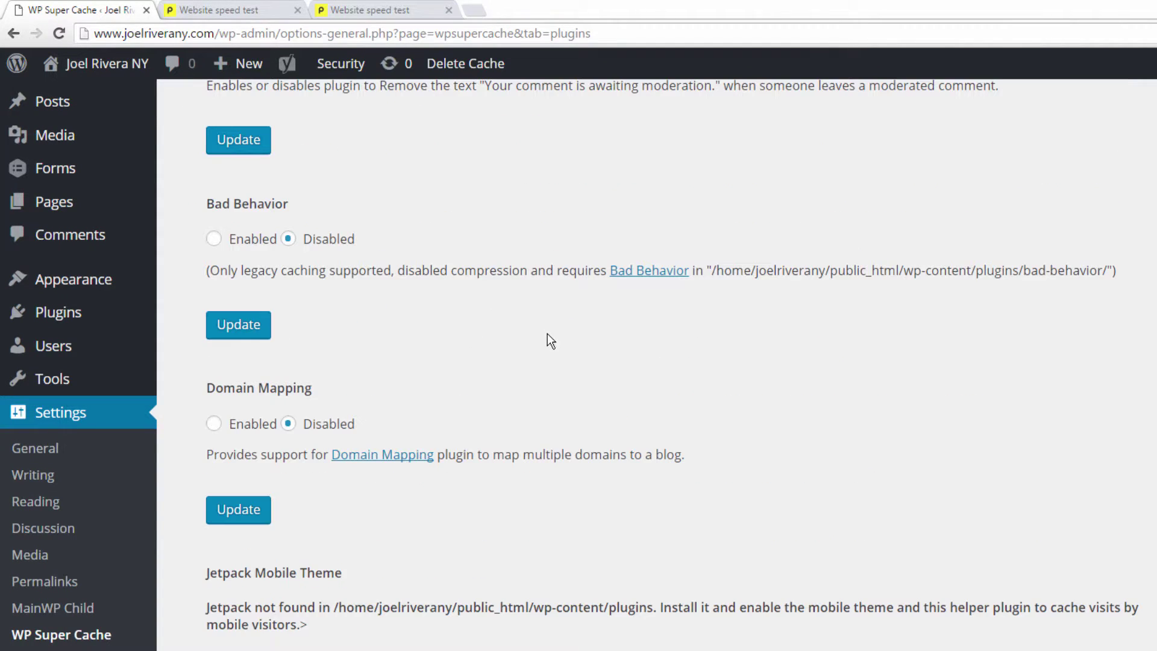
scroll(532, 336, "down", 2)
scroll(530, 338, "down", 2)
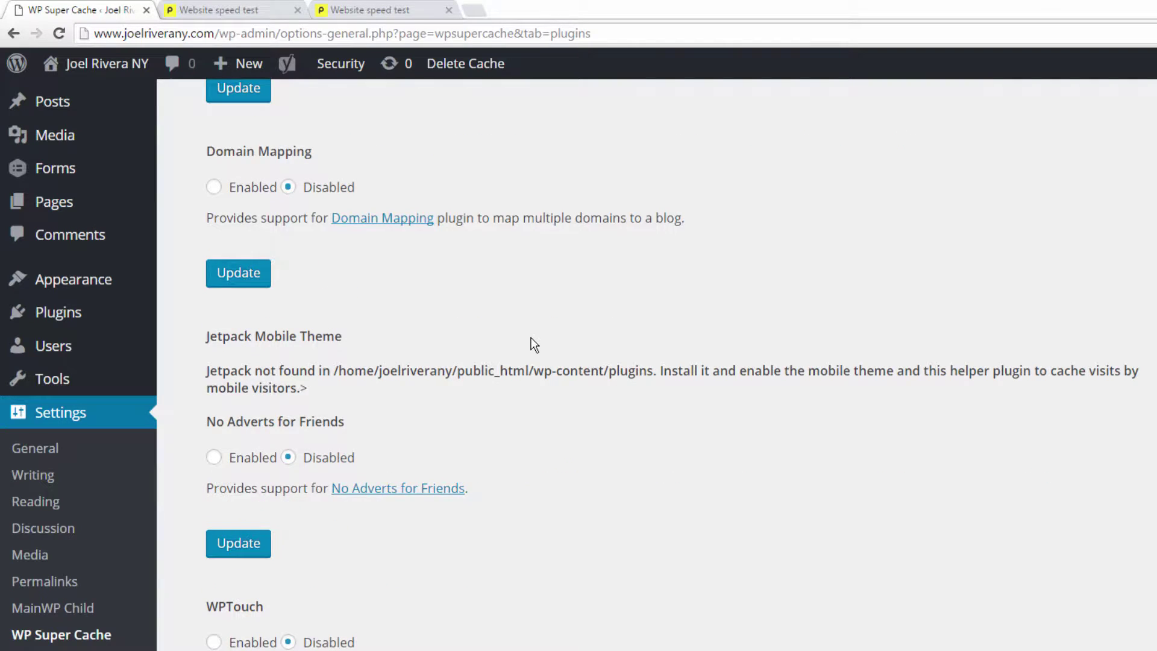
scroll(530, 337, "up", 10)
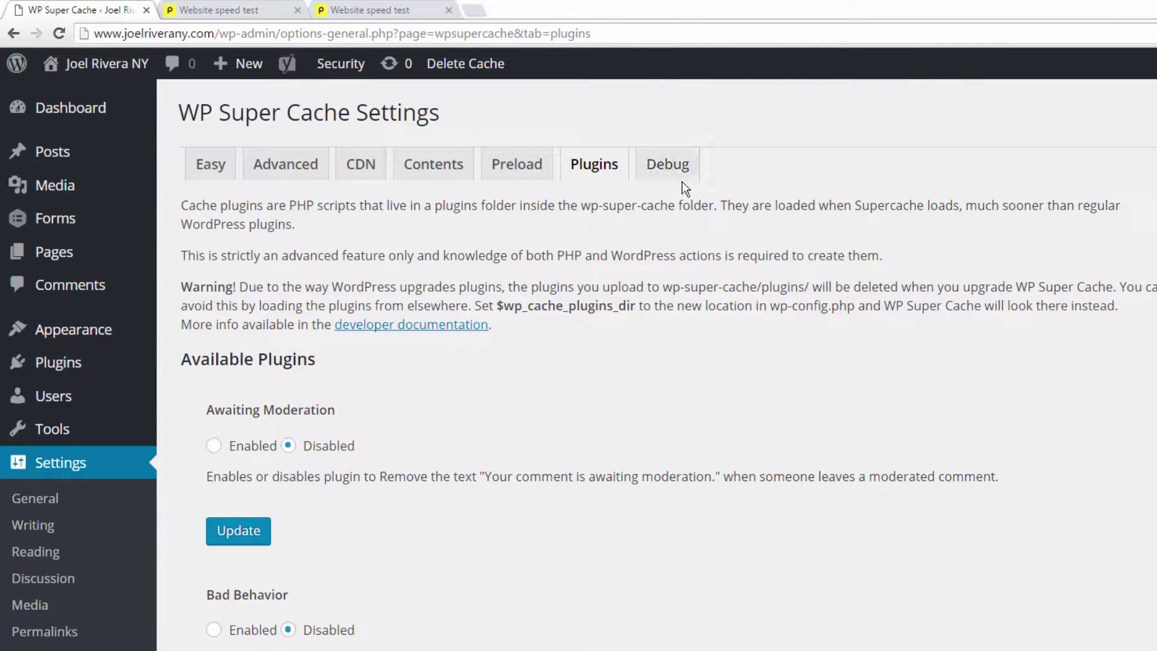
left_click(673, 174)
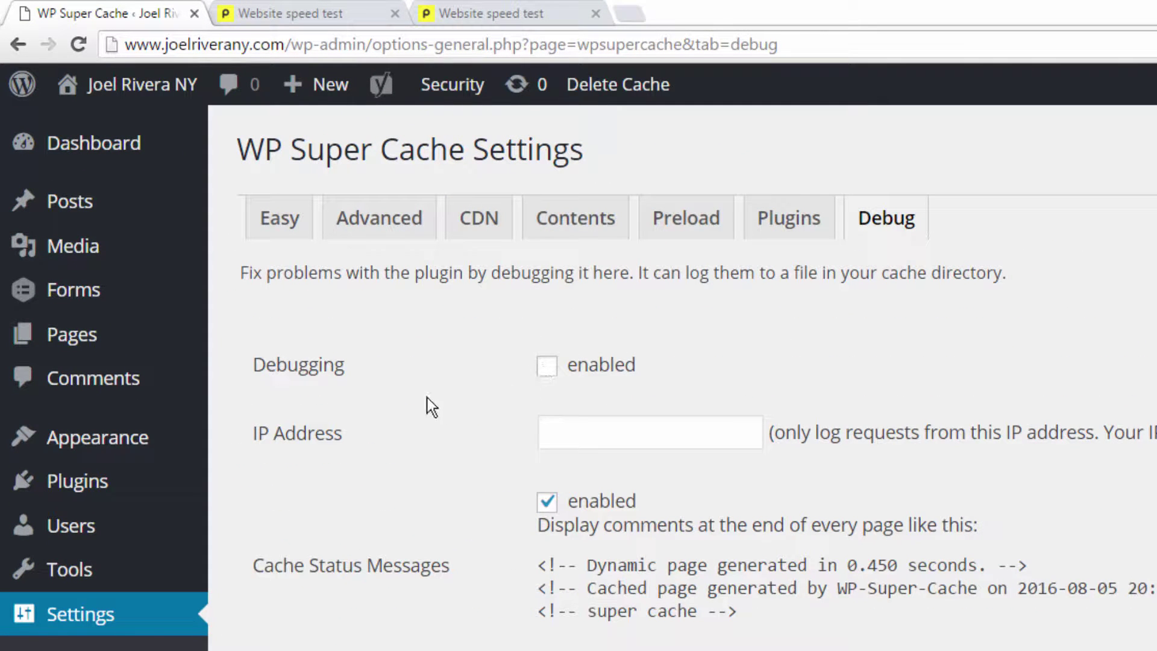
Save caching status as On in the Easy tab, copy the front page's address, and return to Pingdom.
left_click(272, 219)
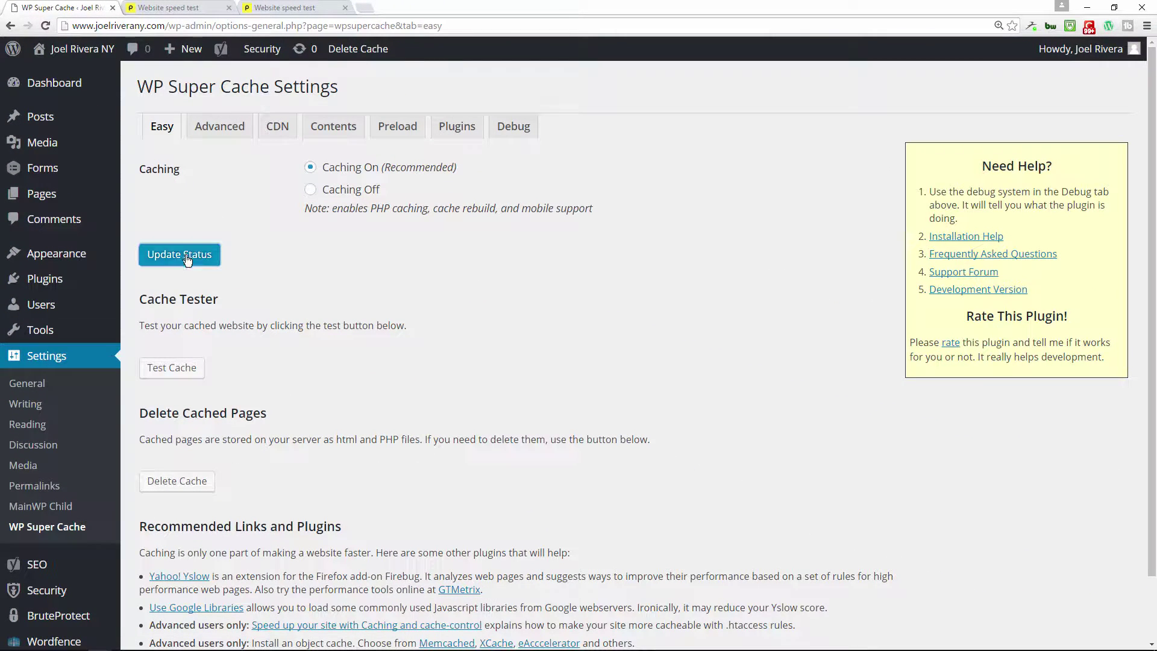
left_click(311, 438)
left_click(80, 57)
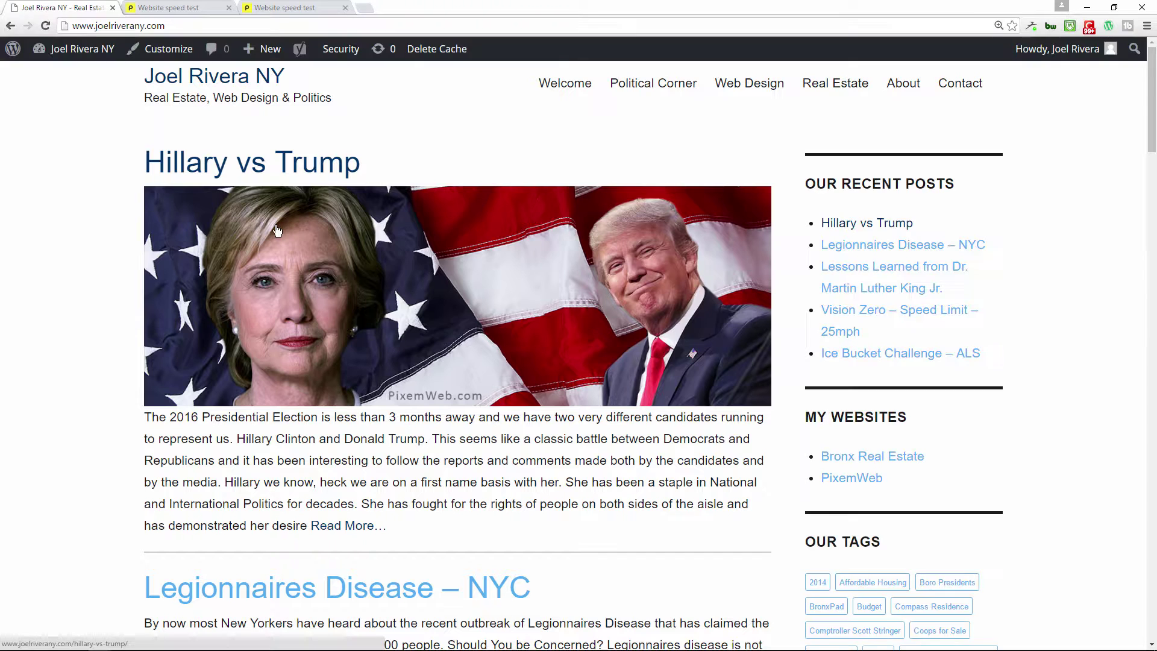
left_click(210, 26)
key("ctrl+c")
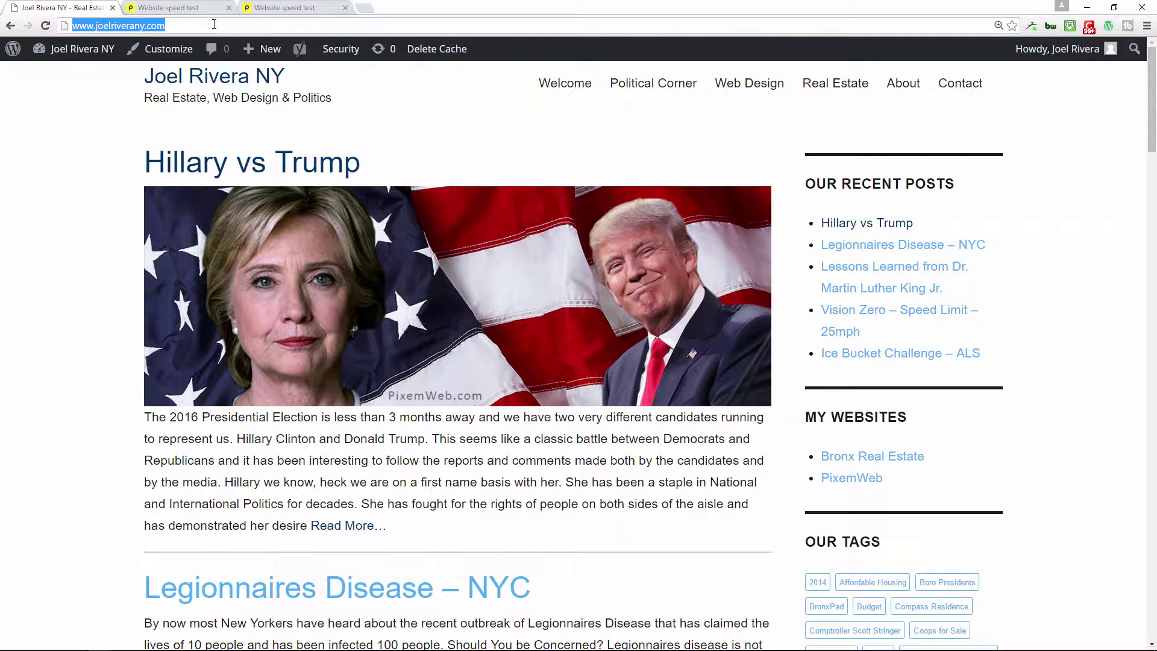
left_click(204, 8)
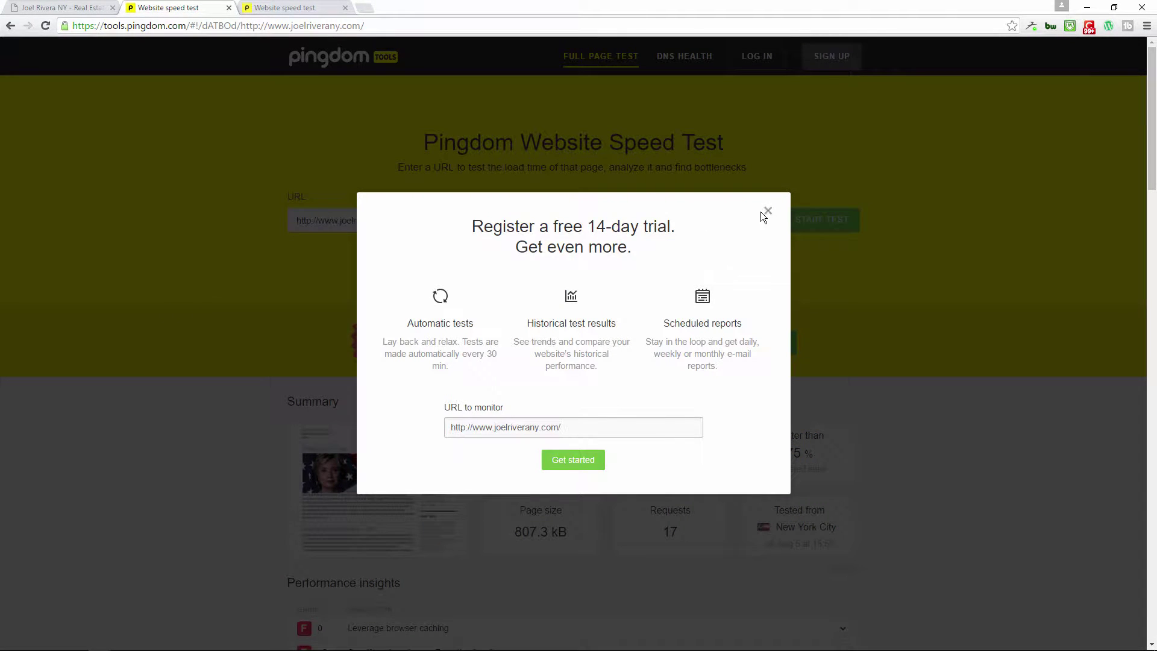
Dismiss the trial offer and rerun Pingdom on the blog's URL, now scoring B 81 at 892 ms.
left_click(768, 211)
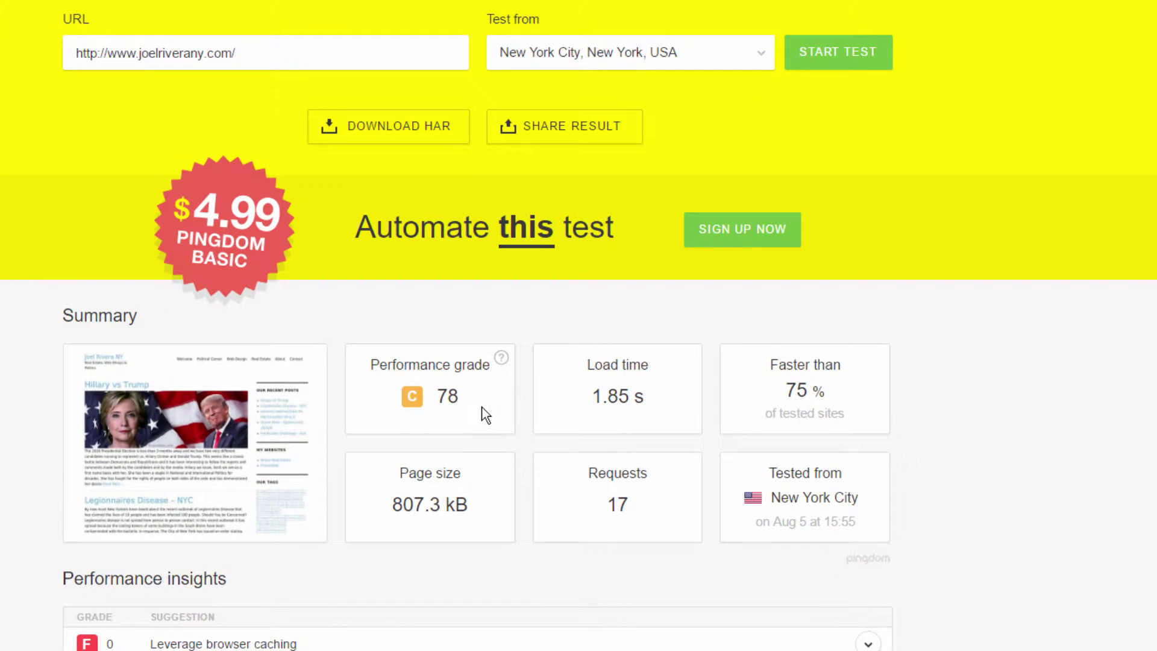
scroll(435, 420, "down", 2)
scroll(435, 420, "down", 2)
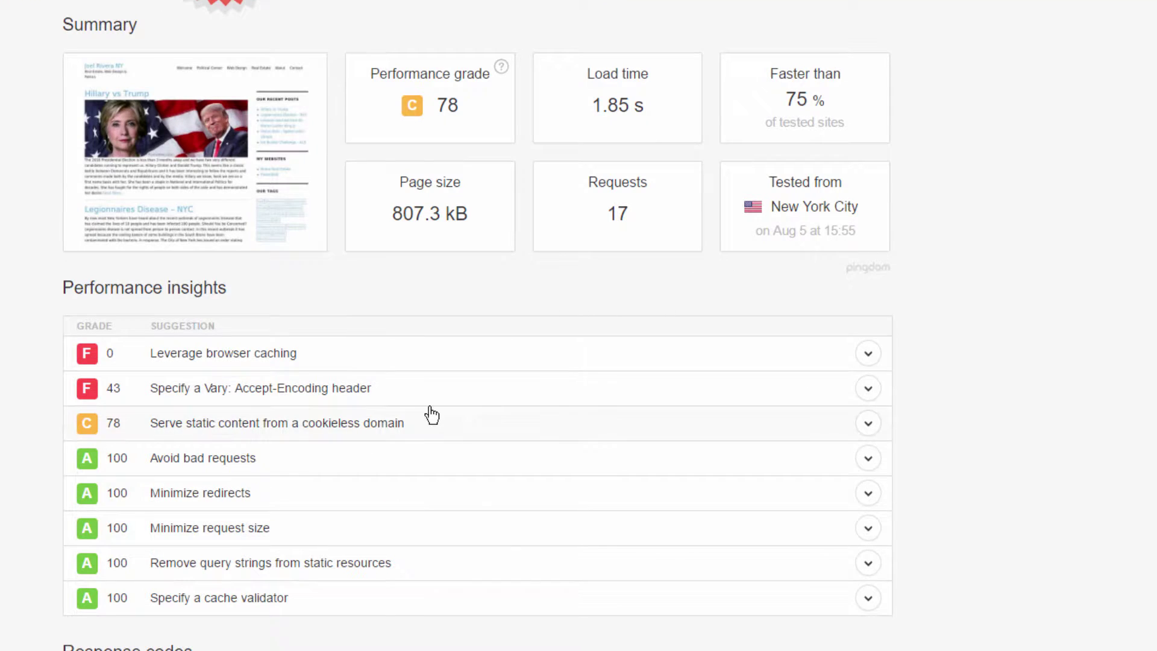
scroll(431, 415, "up", 2)
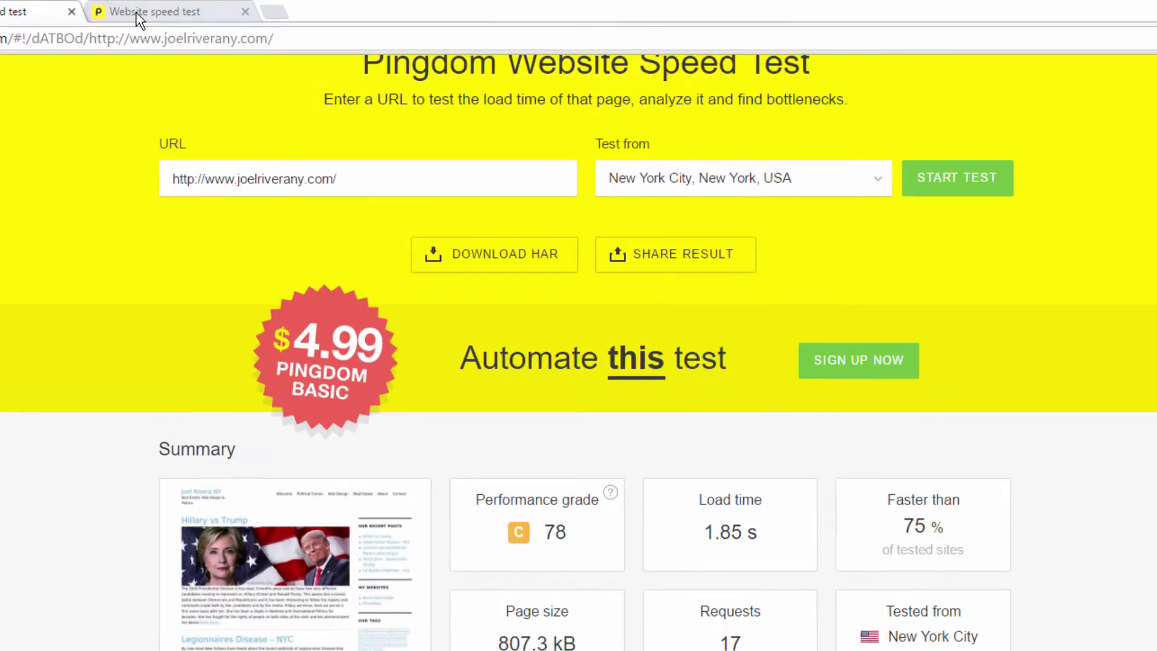
left_click(220, 8)
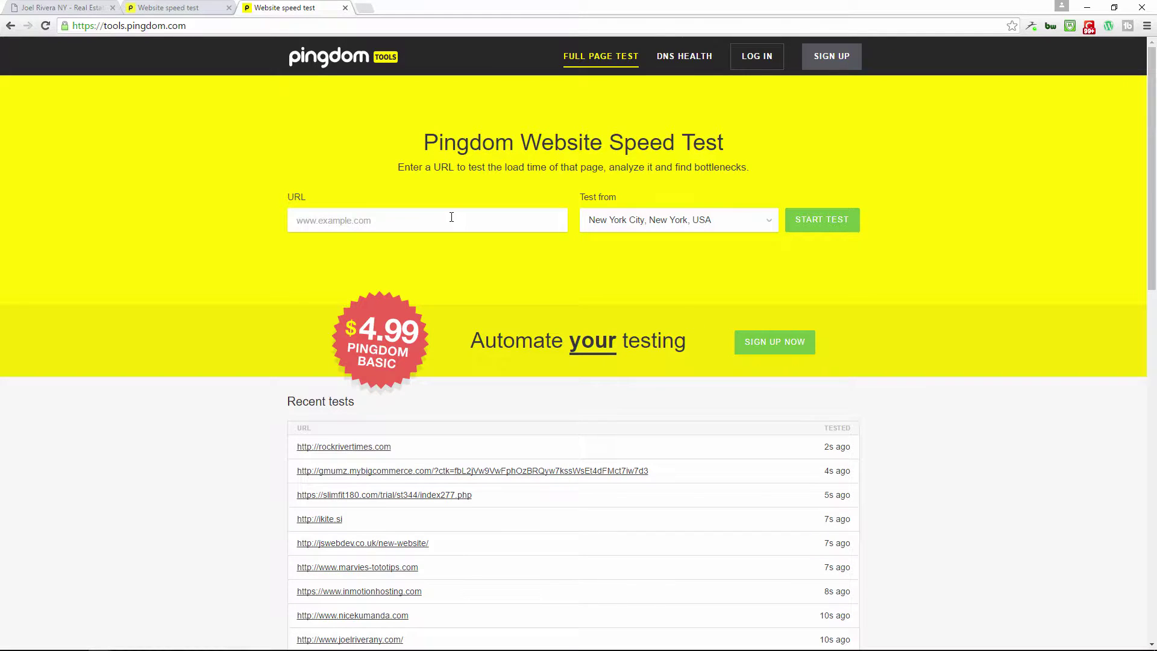
key("ctrl+v")
left_click(824, 219)
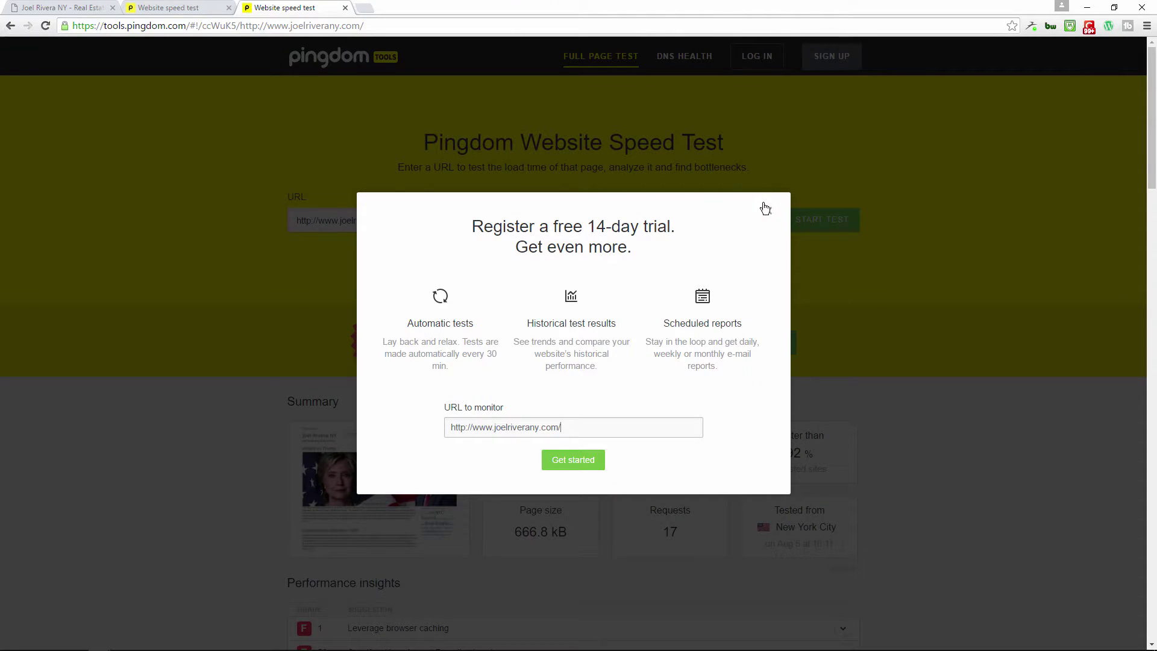
left_click(765, 208)
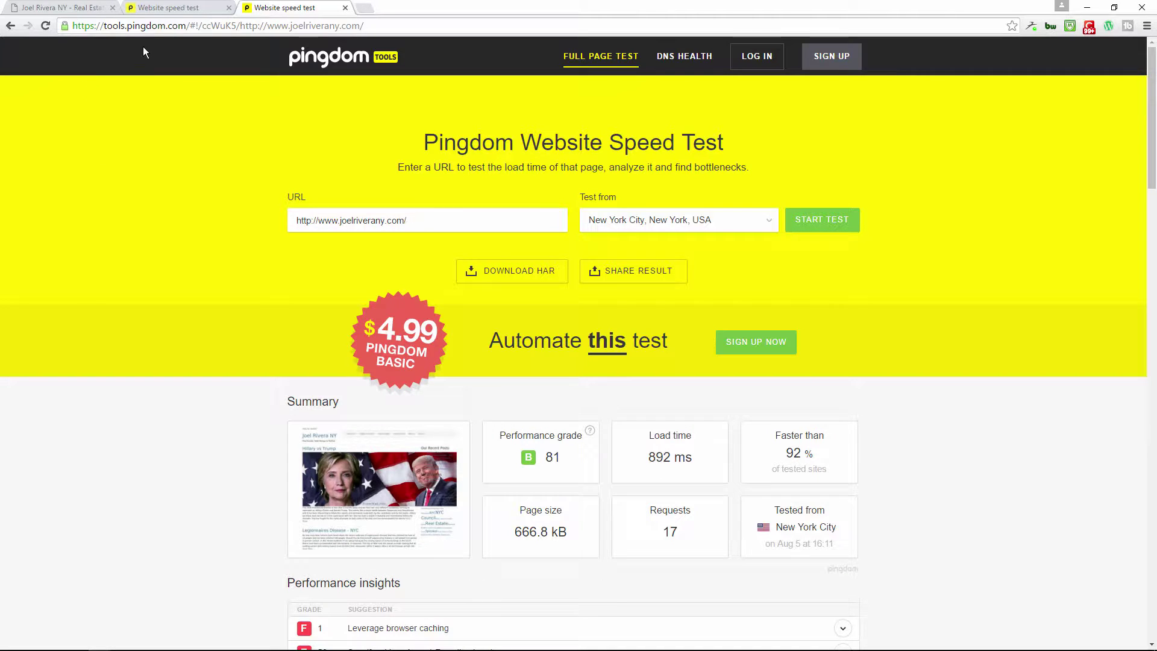
left_click(159, 8)
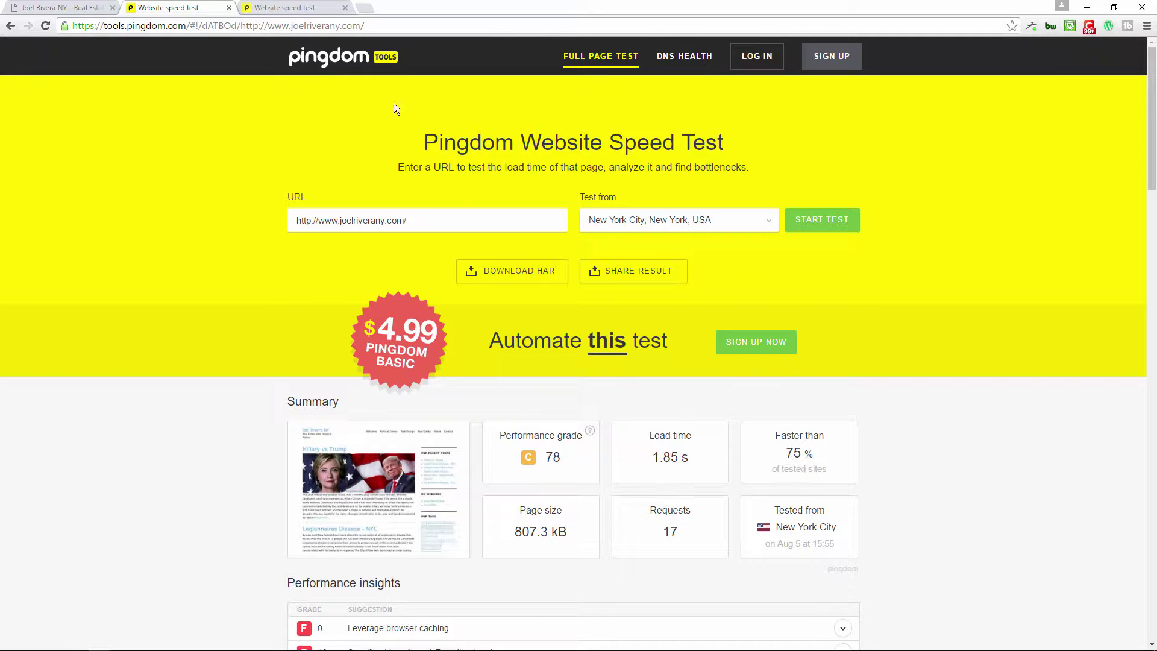
left_click(304, 9)
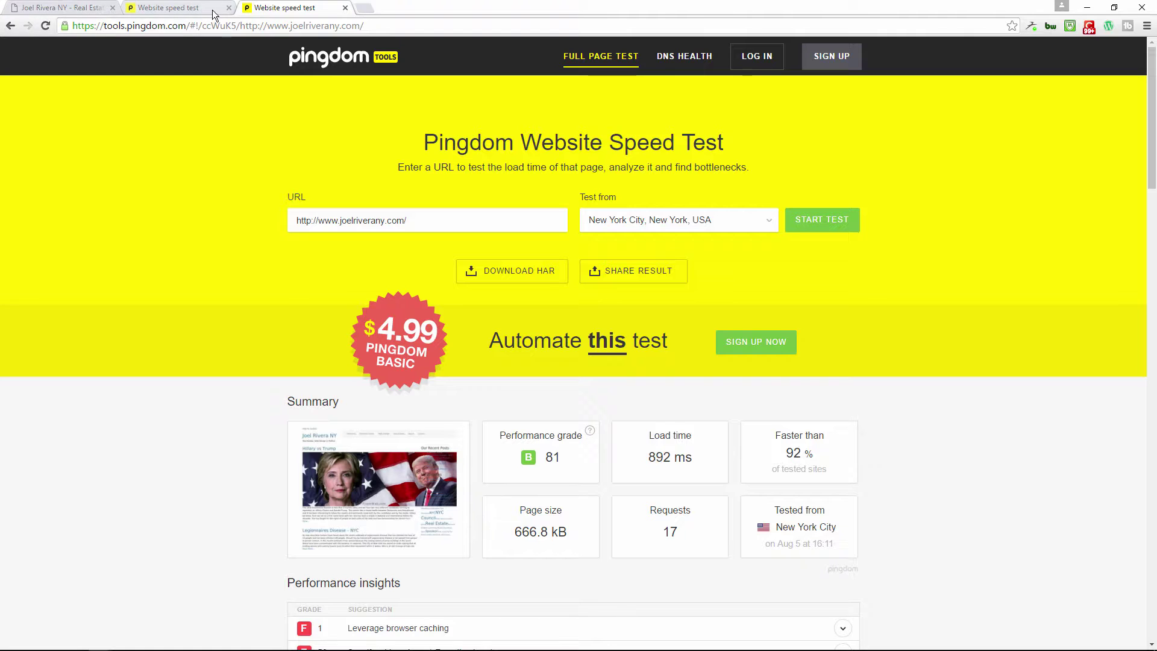
Switch back to the blog's front-page tab and scroll through the public page.
left_click(99, 11)
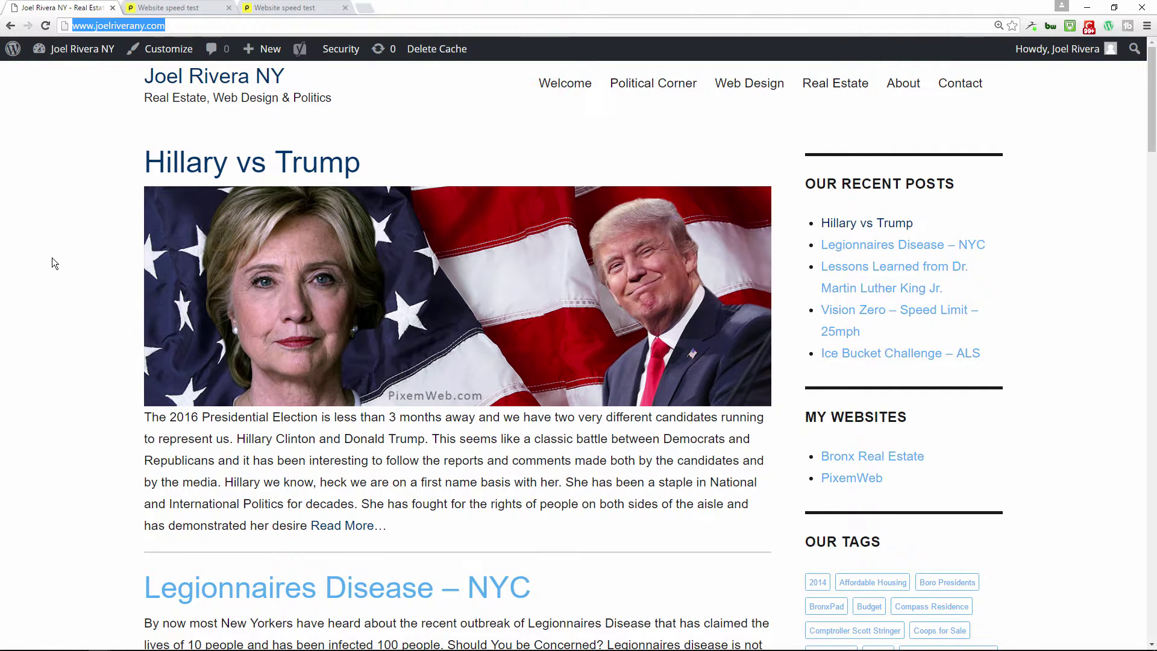
scroll(51, 258, "down", 2)
scroll(52, 258, "down", 4)
scroll(51, 258, "up", 6)
left_click(49, 244)
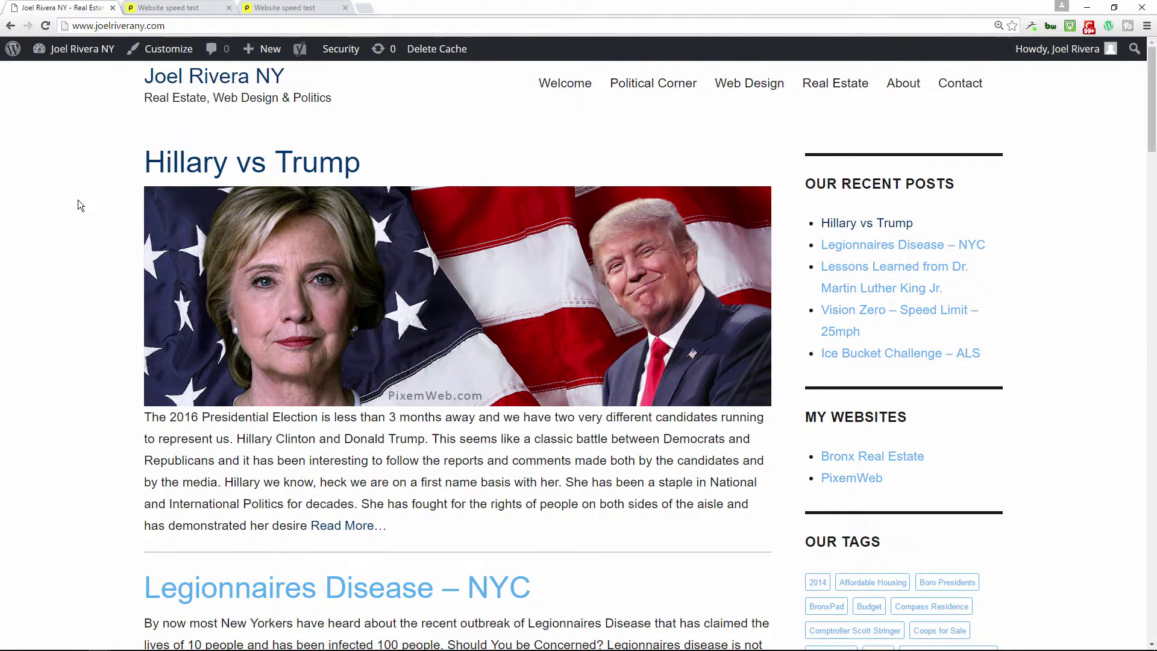